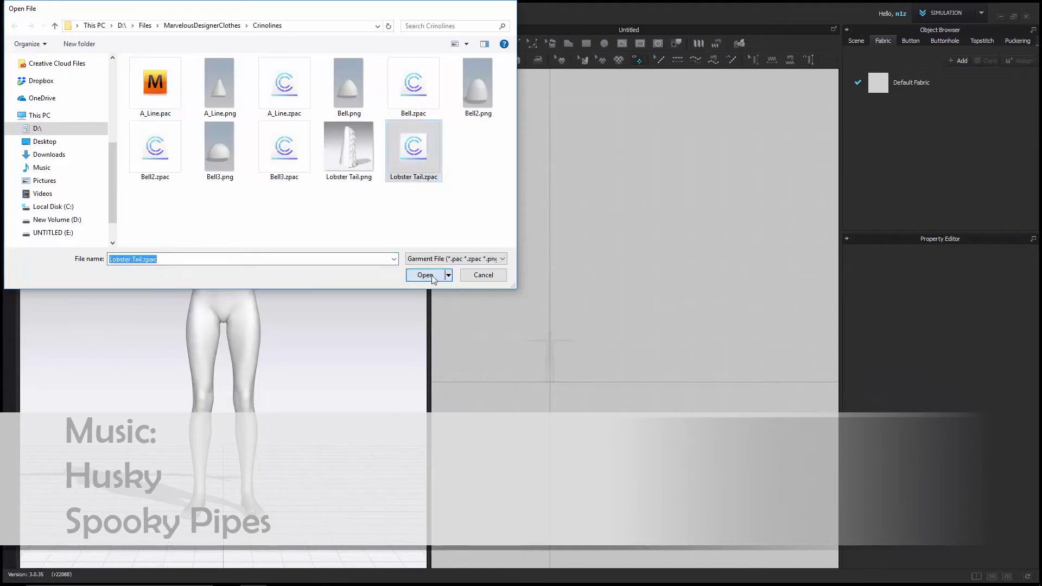
Load the Lobster Tail.zpac garment file from the Crinolines folder.
left_click(432, 272)
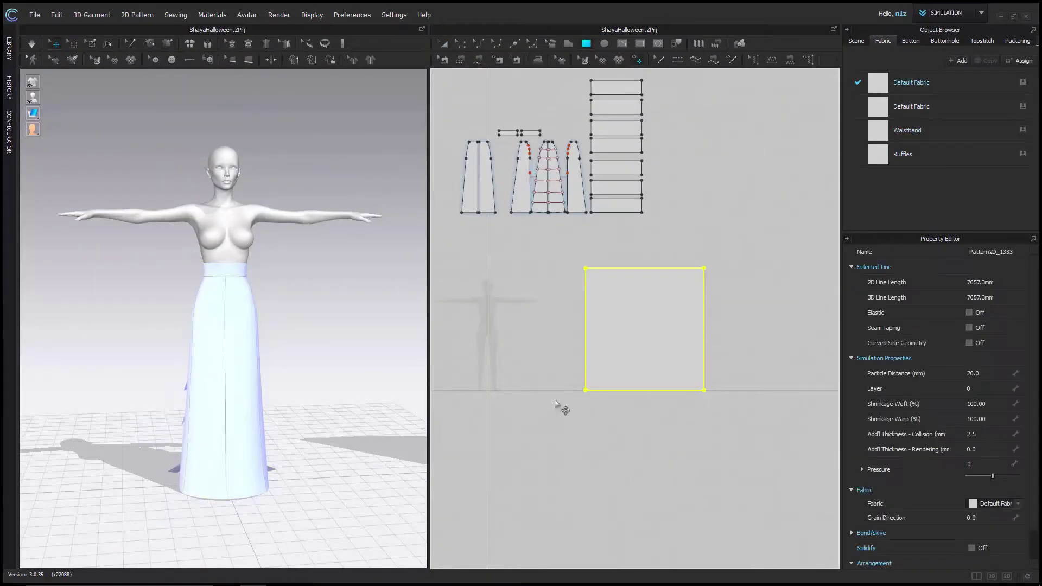
Texture the large rectangle with the sloper pattern sheet, enlarge the texture, and select the second Default Fabric.
key("alt+Tab")
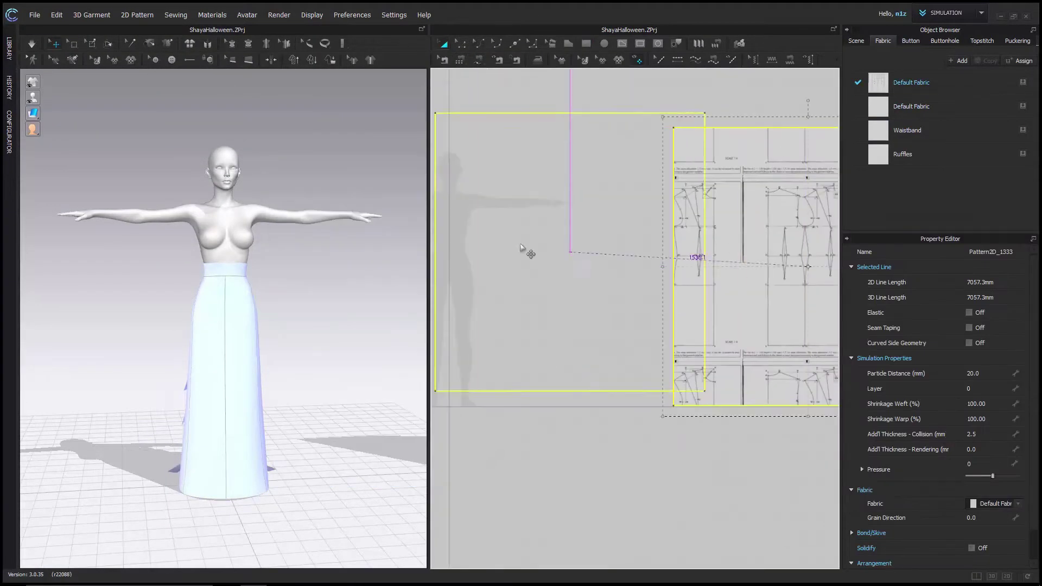
scroll(486, 286, "up", 5)
scroll(628, 345, "down", 6)
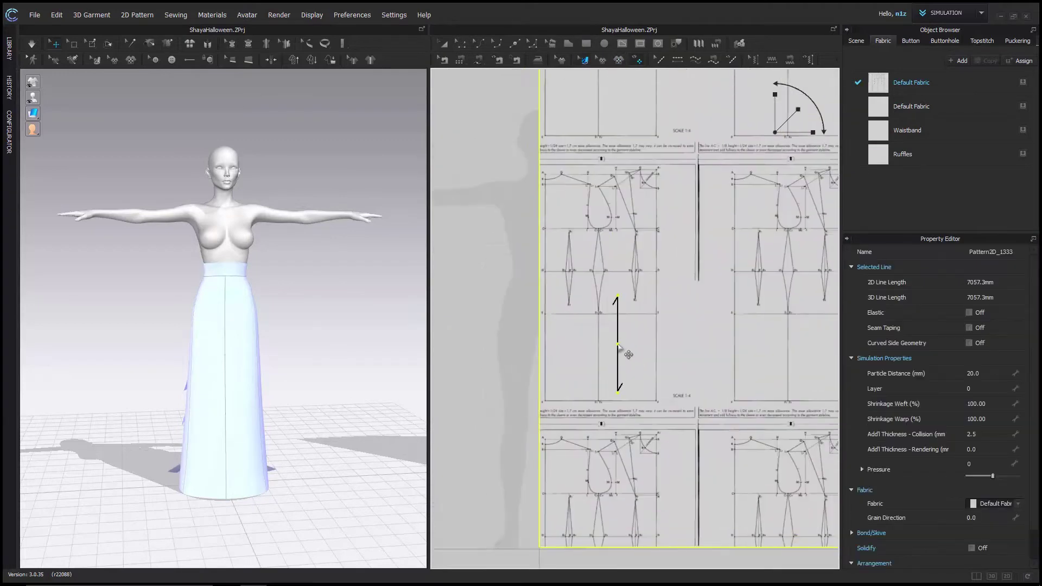
left_click(912, 107)
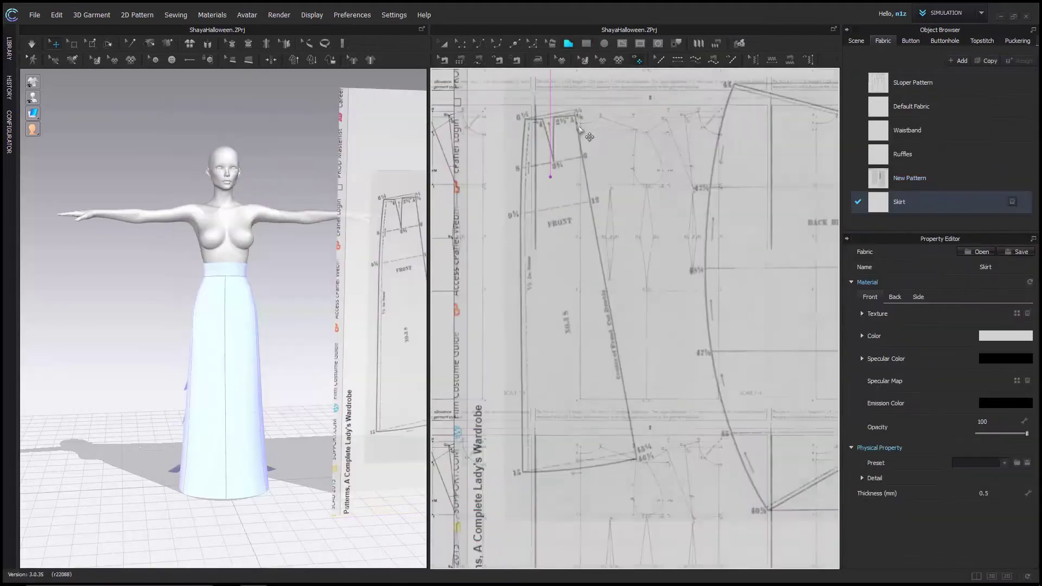
Trace the waist edge and darts of the skirt's back breadth over the pattern drawing with the Polygon tool.
scroll(589, 137, "up", 8)
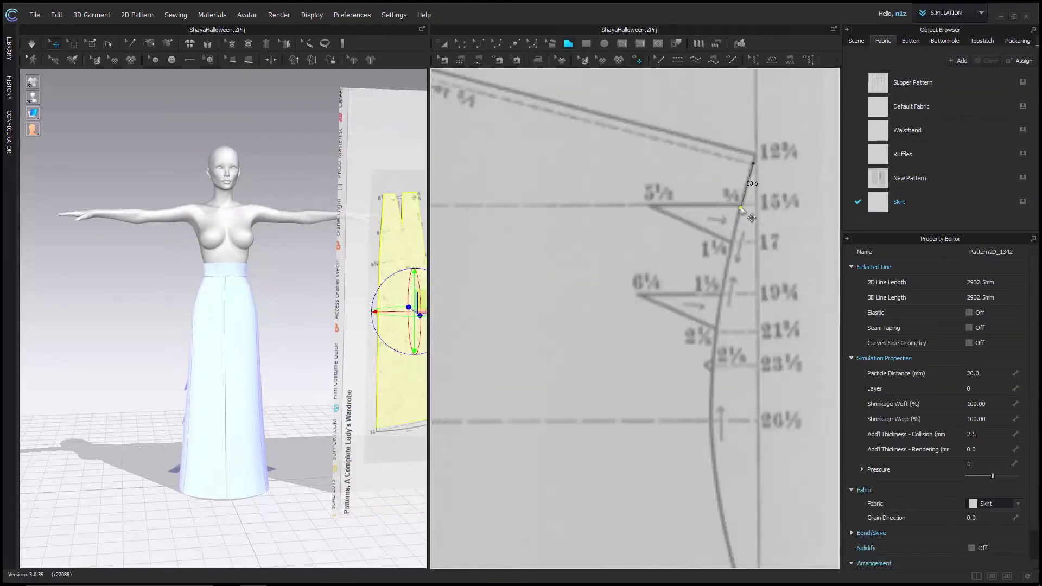
left_click(732, 242)
left_click(722, 296)
left_click(638, 295)
left_click(714, 327)
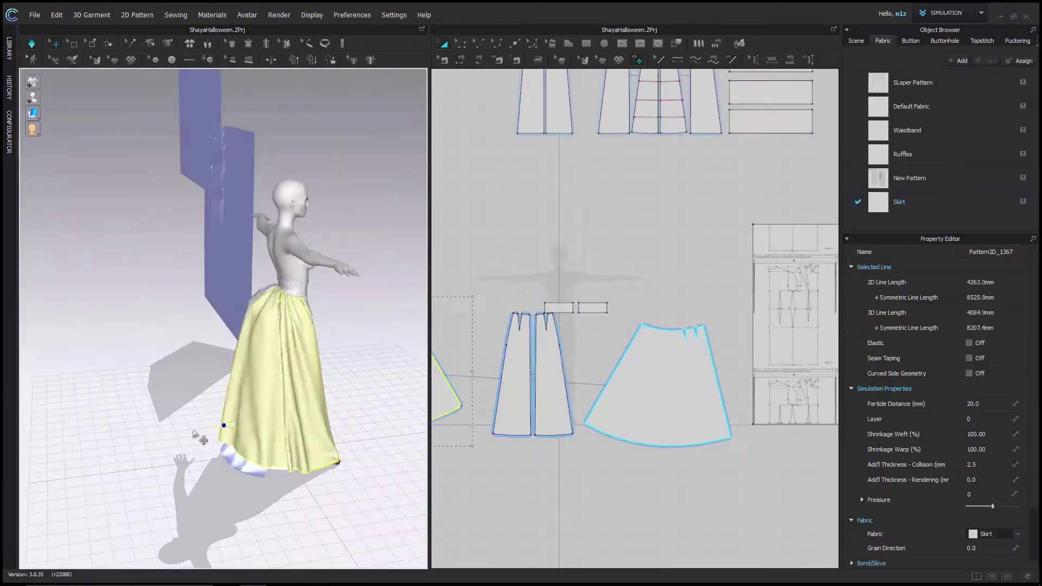
Pull the back hem of the draped skirt outward from the avatar during simulation.
left_click_drag(201, 434, 47, 451)
right_click_drag(46, 451, 478, 418)
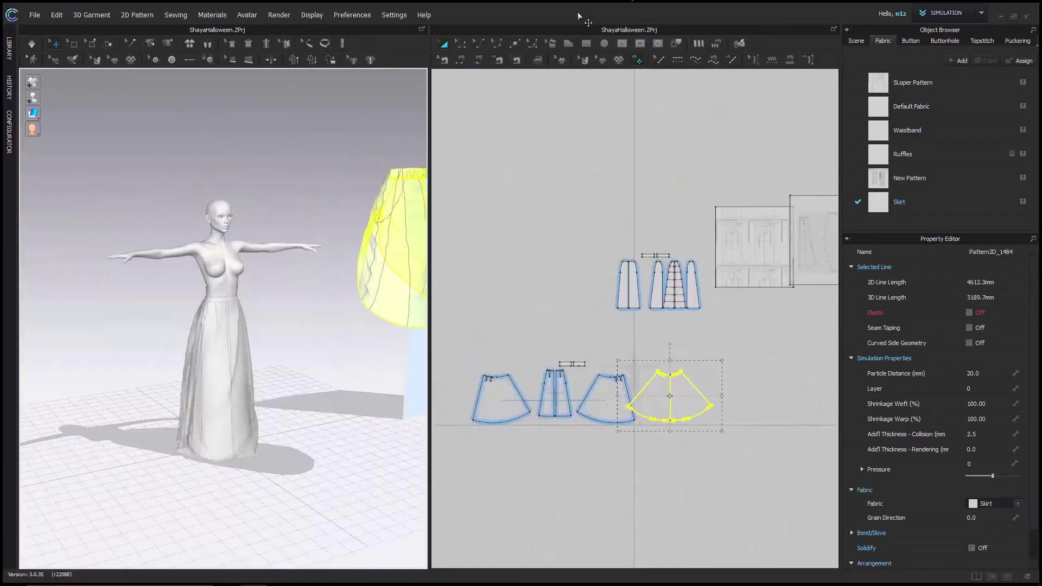
Select the flared overskirt panel and place it in front of the skirt in the 3D view.
scroll(685, 379, "up", 5)
scroll(682, 284, "up", 2)
left_click(678, 281)
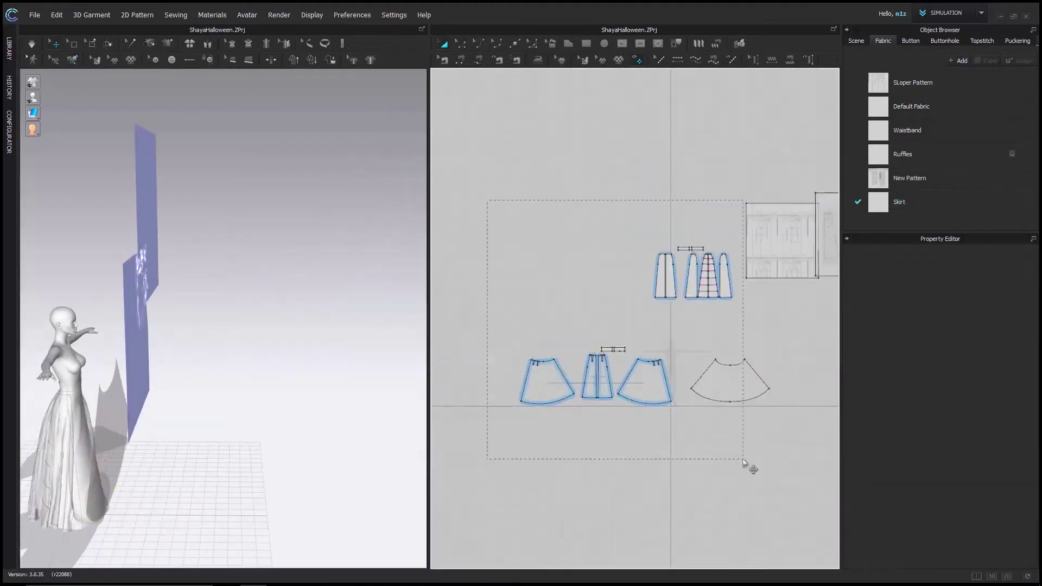
key("ctrl+a")
left_click(124, 421)
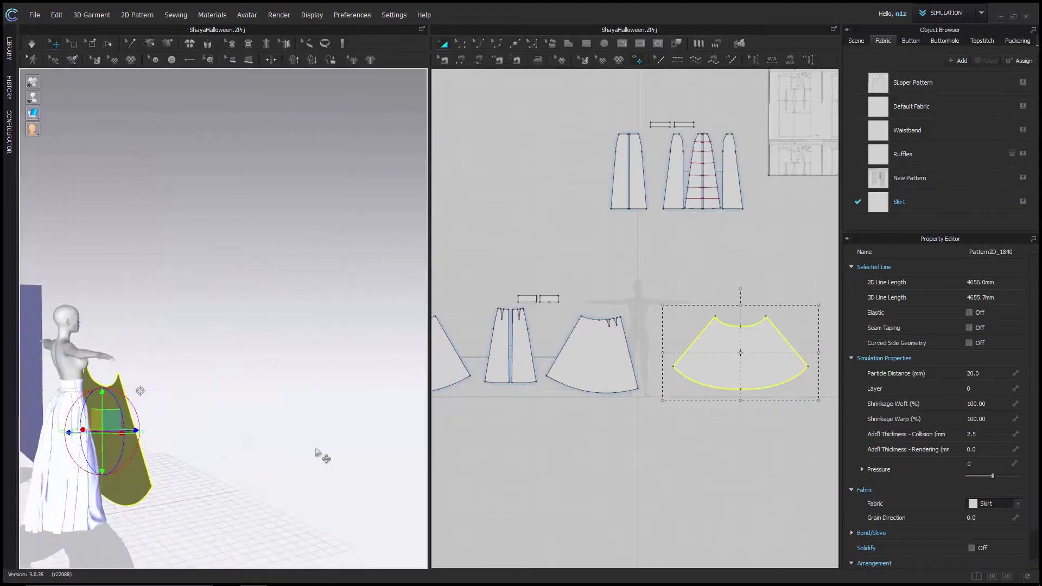
Sew the overskirt panel's curved waist edge to the lower edges of the waistband pieces with M:N free sewing and simulate it.
left_click(499, 92)
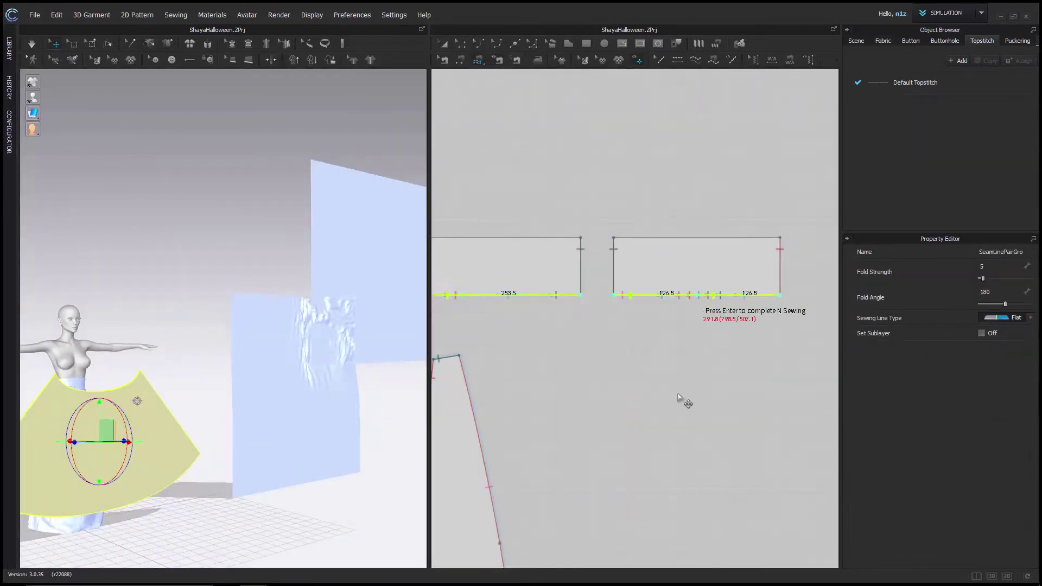
key("Return")
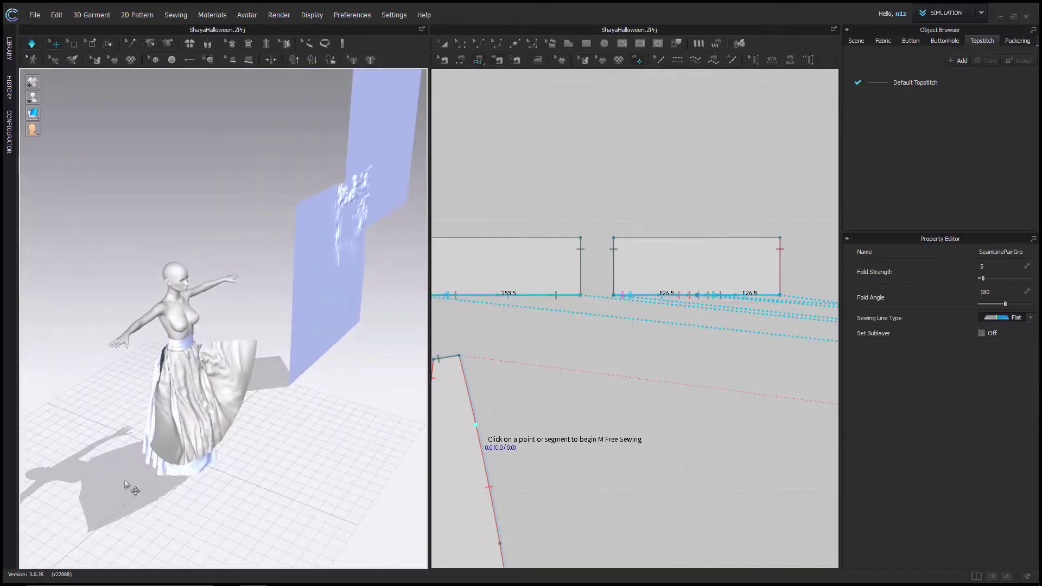
right_click_drag(125, 485, 254, 512)
right_click_drag(165, 380, 199, 418)
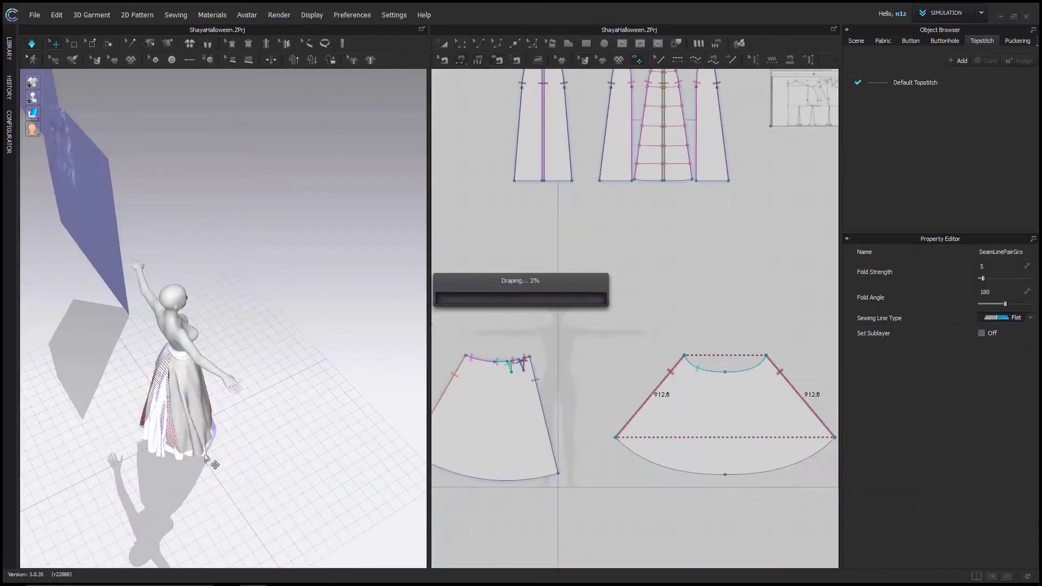
Simulate the overskirt and tug its hem around the back of the avatar so that it hangs over the underskirt.
right_click_drag(179, 413, 212, 430)
right_click_drag(320, 405, 2, 491)
scroll(279, 454, "up", 4)
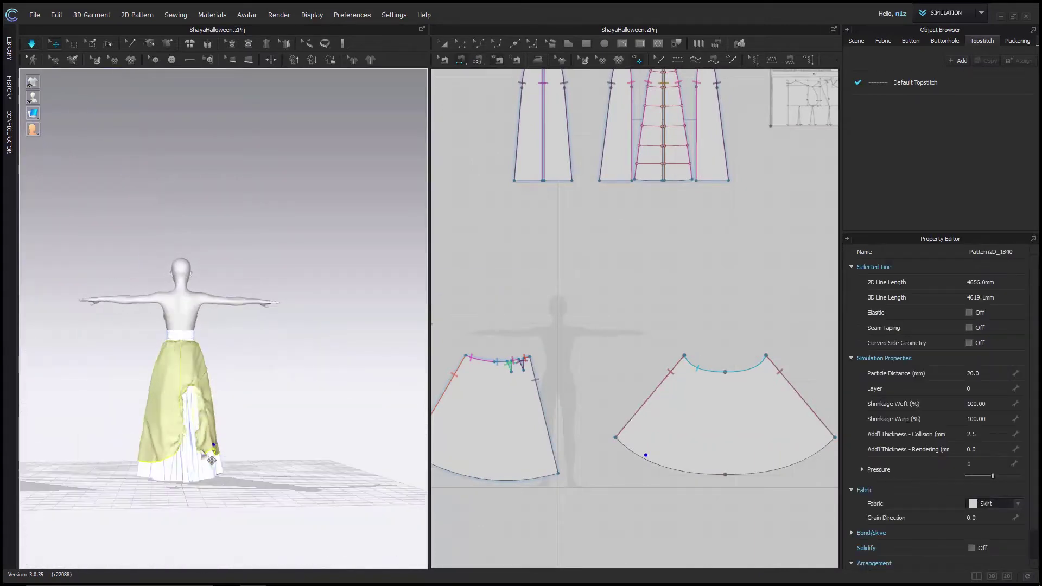
right_click_drag(279, 454, 216, 489)
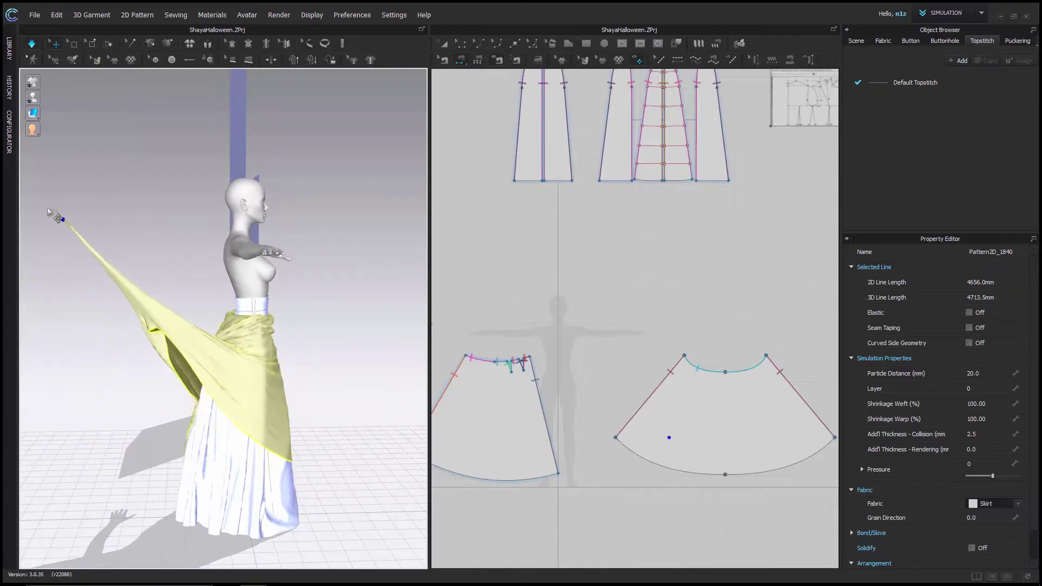
right_click_drag(58, 218, 293, 437)
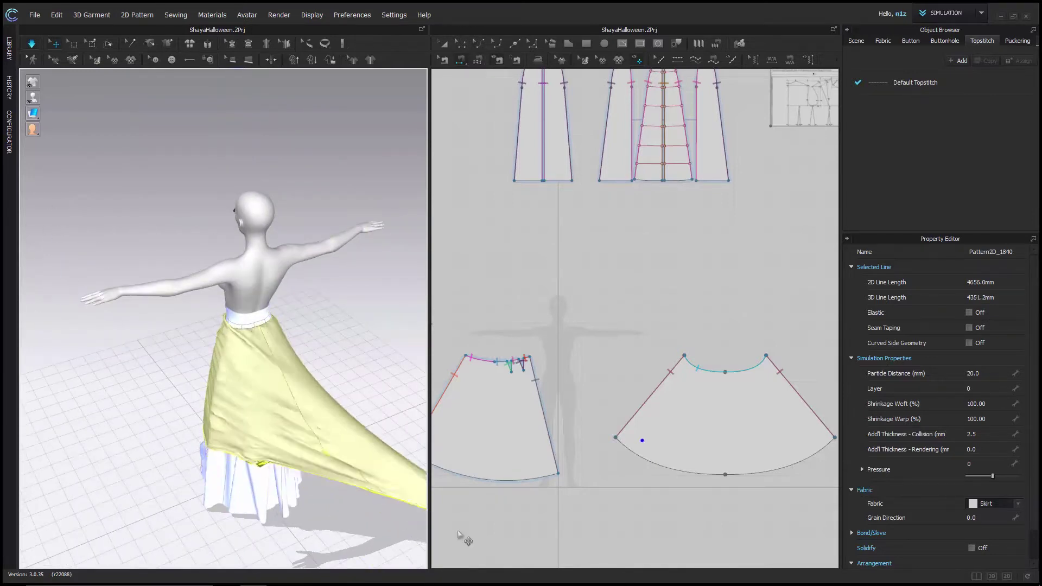
key("2")
right_click_drag(389, 556, 196, 435)
left_click_drag(179, 419, 175, 429)
left_click_drag(423, 450, 423, 450)
key("2")
Make the overskirt's 912.8 mm side edge elastic with a ratio of 30 and simulate the gathers.
left_click(800, 396)
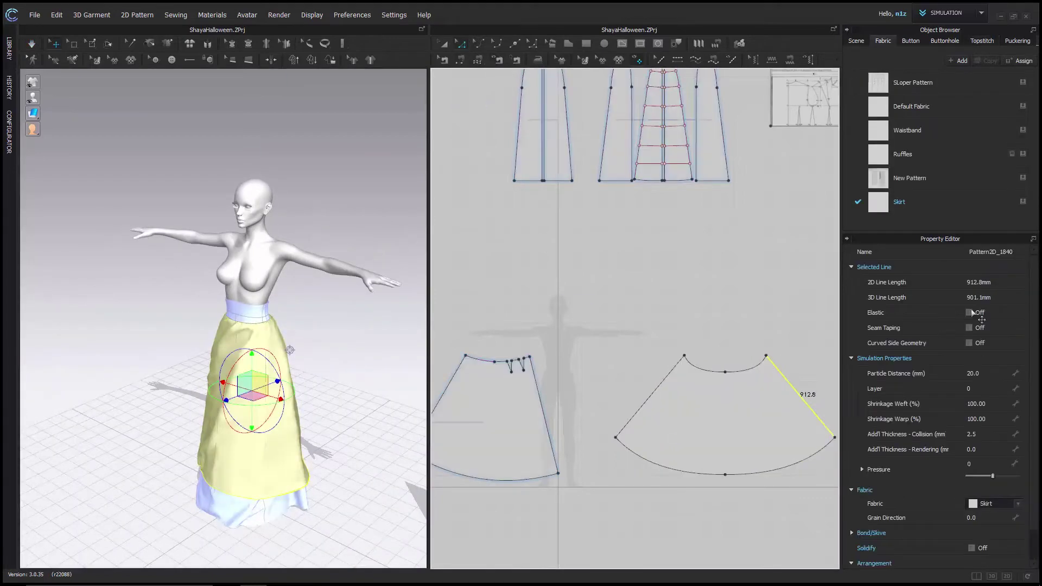
left_click(969, 313)
double_click(972, 353)
type("30")
key("Return")
right_click_drag(304, 434, 196, 426)
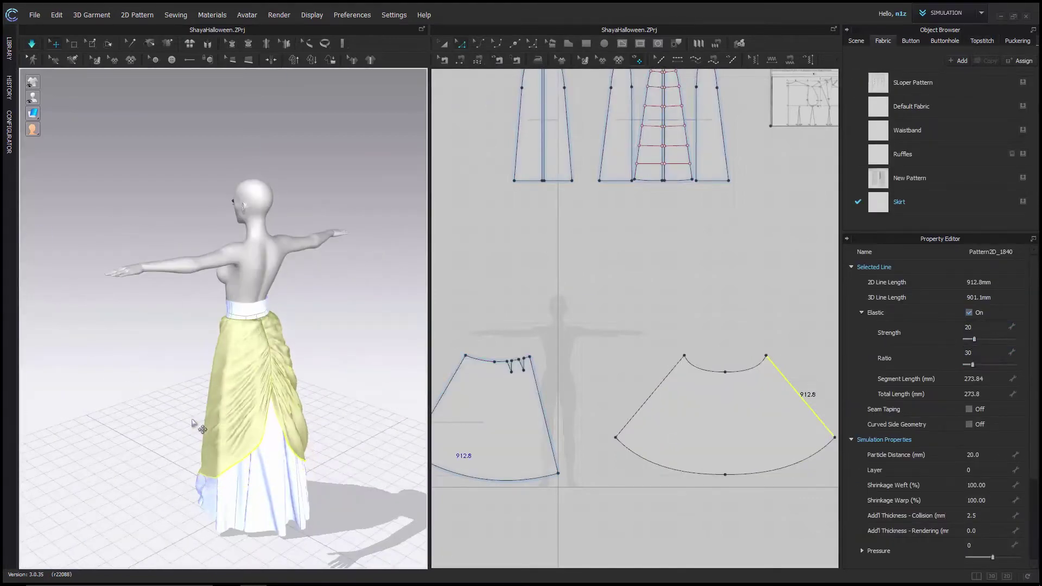
key("2")
left_click(259, 522)
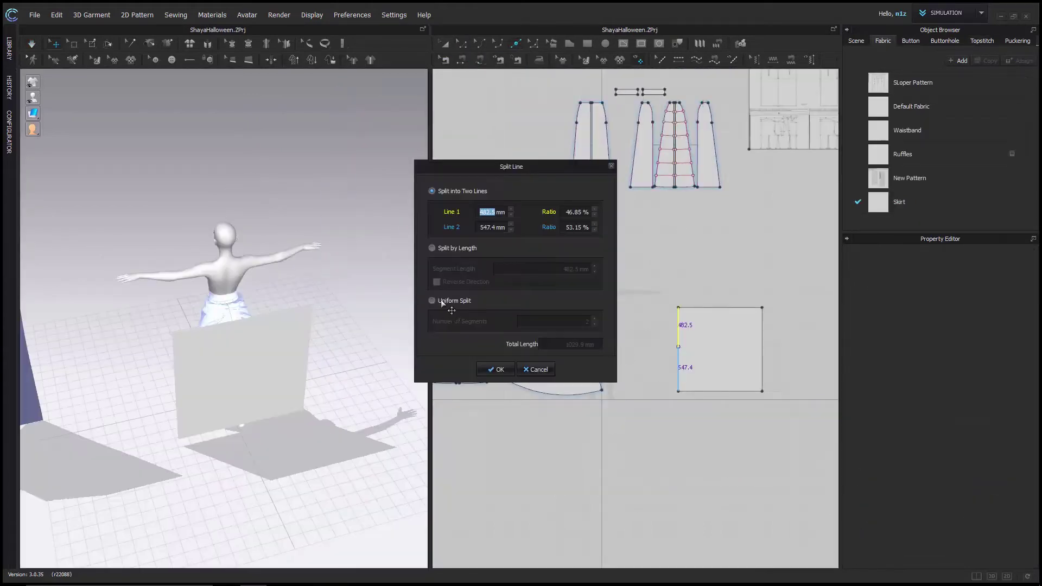
Split the side edge of the new back rectangle uniformly into two segments.
left_click(431, 300)
left_click(494, 369)
left_click(557, 319)
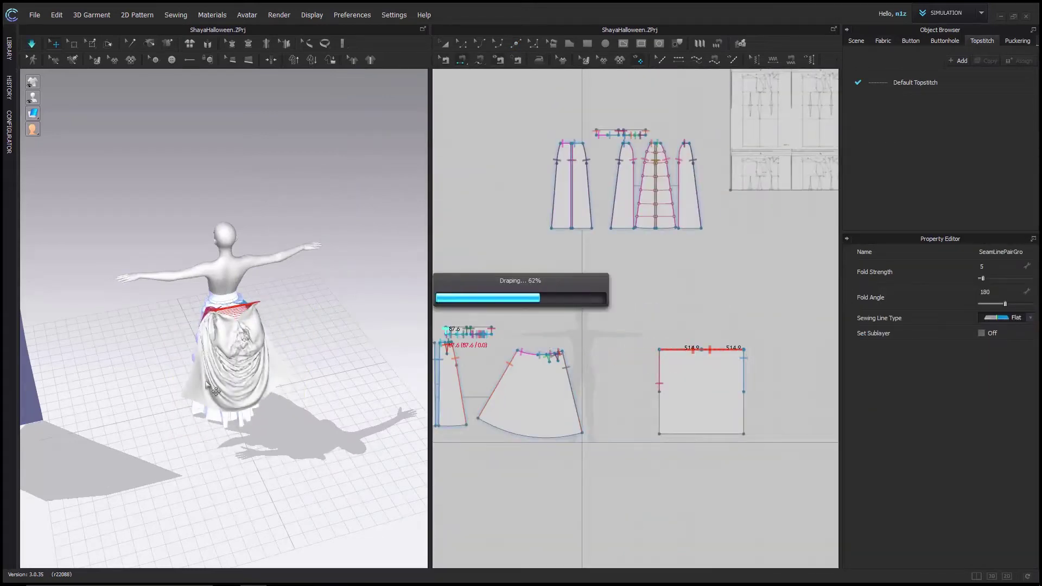
Arrange the draped back panel on the avatar and lower its bottom edge, making its lower sides about 883 mm long.
right_click_drag(225, 392, 304, 347)
left_click_drag(304, 347, 348, 344)
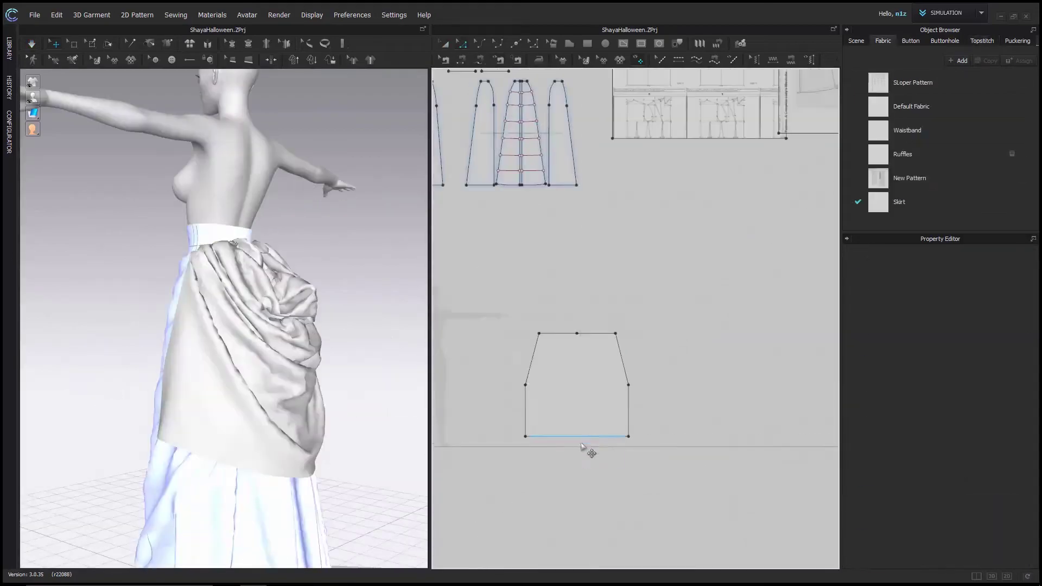
left_click_drag(588, 448, 588, 478)
right_click_drag(282, 353, 136, 369)
key("x")
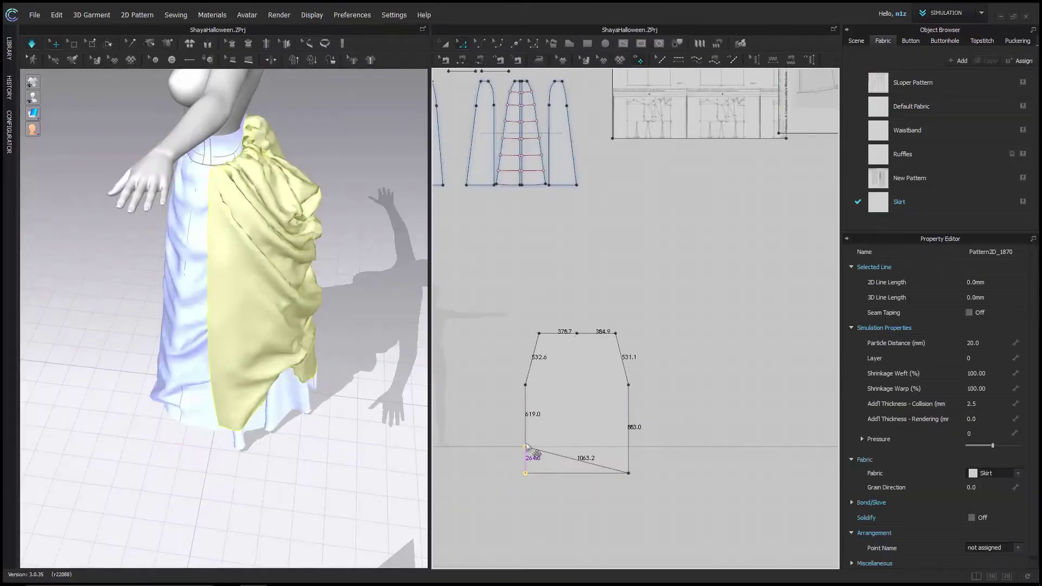
Split the back panel's bottom edge at its middle and reshape the lower corners into a pointed hem with 184 mm vertical sides.
right_click(578, 473)
left_click(494, 370)
left_click_drag(577, 473, 526, 412)
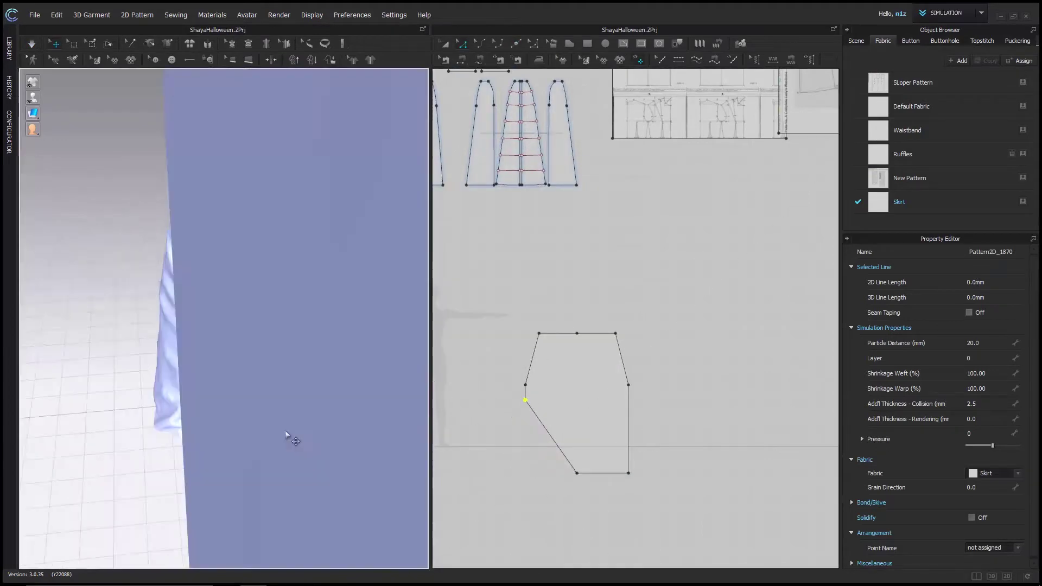
right_click_drag(291, 437, 396, 399)
left_click_drag(525, 412, 545, 410)
Curve one slanted hem edge of the back panel outward to about 1057 mm with Edit Curvature.
left_click(476, 43)
left_click_drag(602, 438, 621, 464)
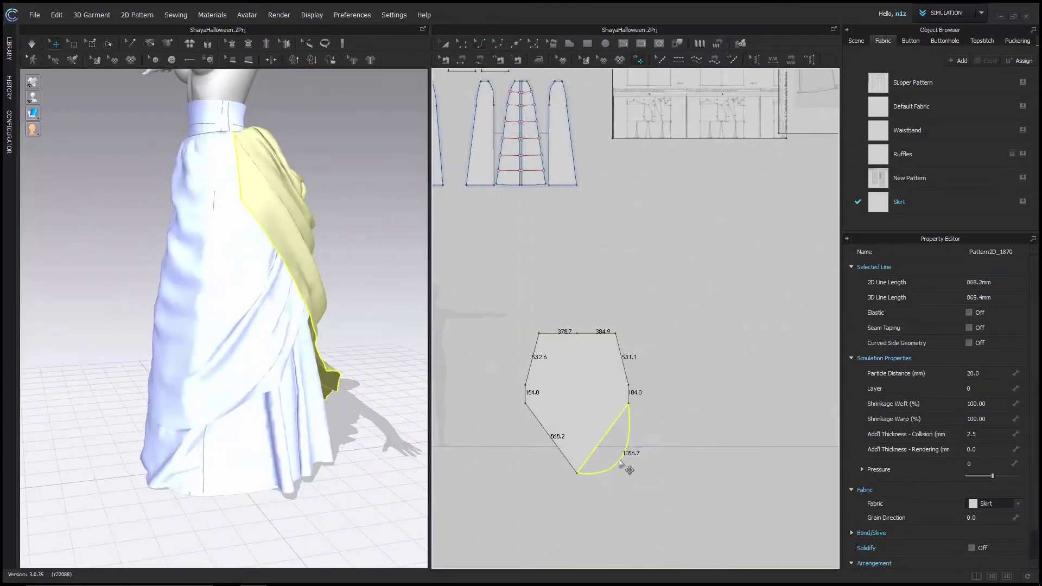
right_click_drag(359, 429, 375, 391)
left_click(329, 387)
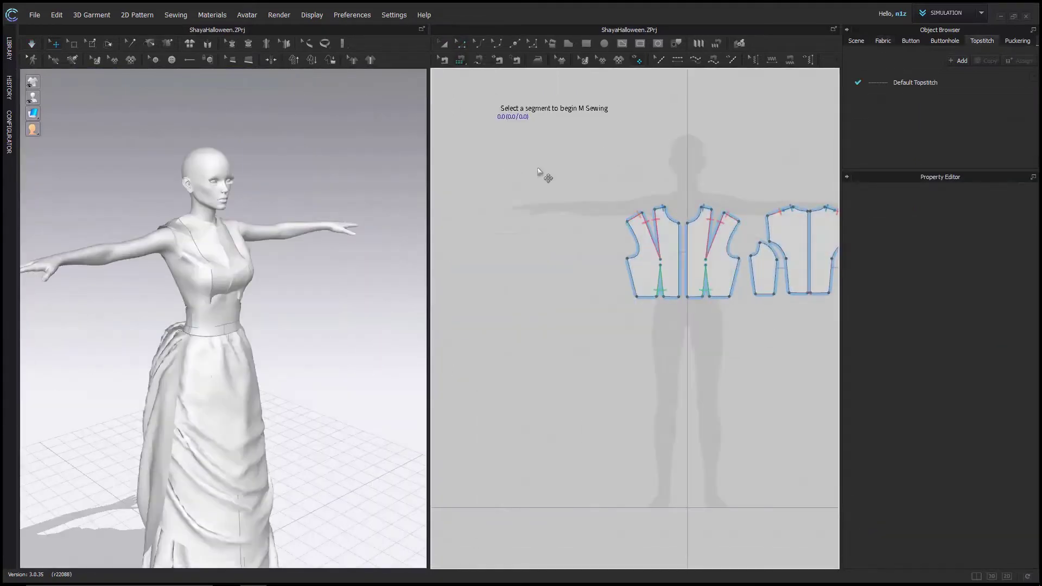
scroll(722, 427, "down", 3)
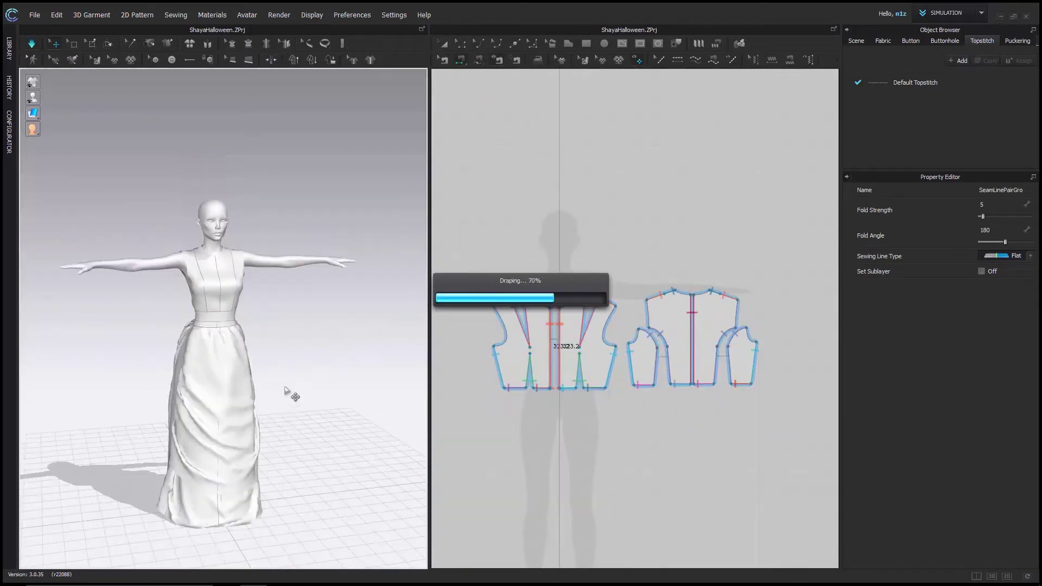
right_click_drag(293, 414, 139, 444)
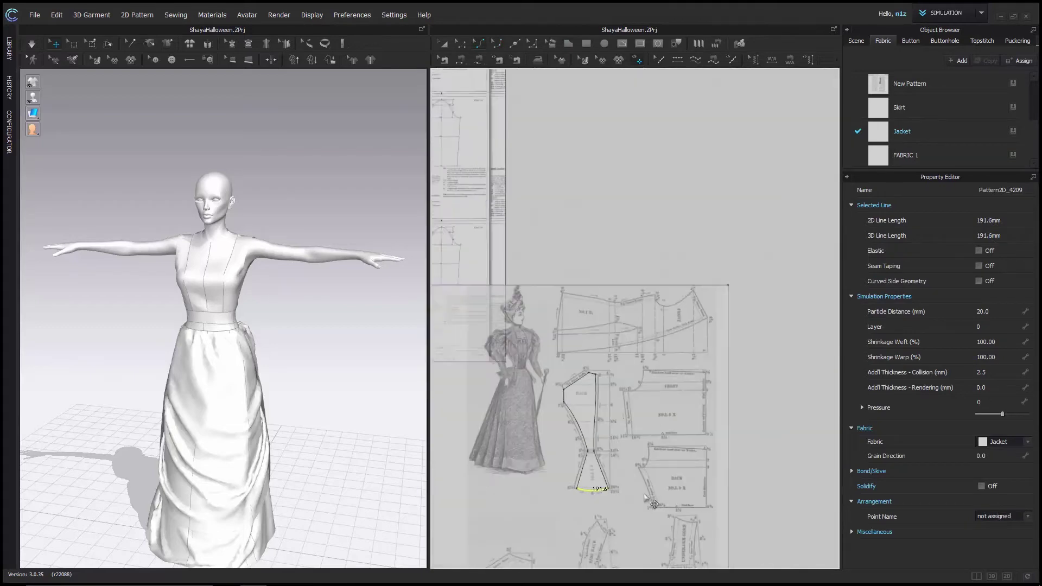
scroll(646, 497, "up", 4)
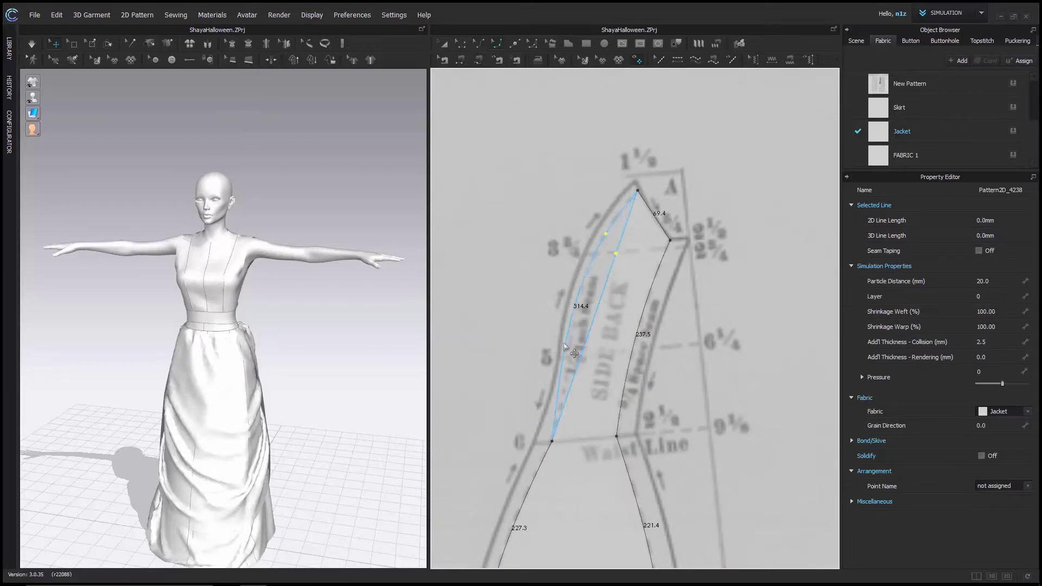
Trace the jacket's underarm gore as a straight-edged polygon over the pattern drawing, with corners at the waist line.
scroll(680, 252, "down", 5)
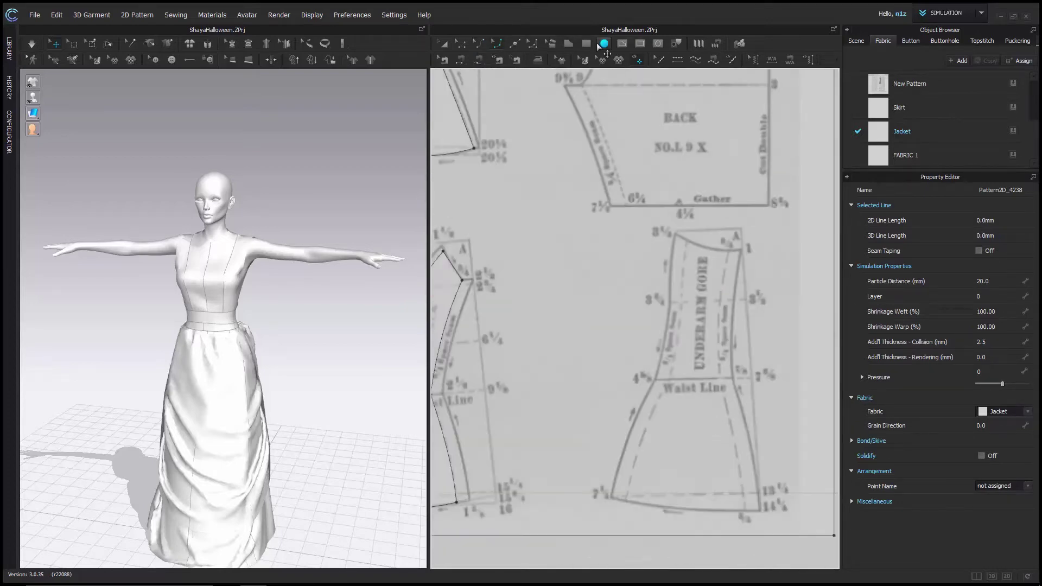
scroll(619, 423, "up", 3)
left_click(595, 415)
left_click(653, 255)
middle_click_drag(652, 255, 652, 330)
left_click(674, 148)
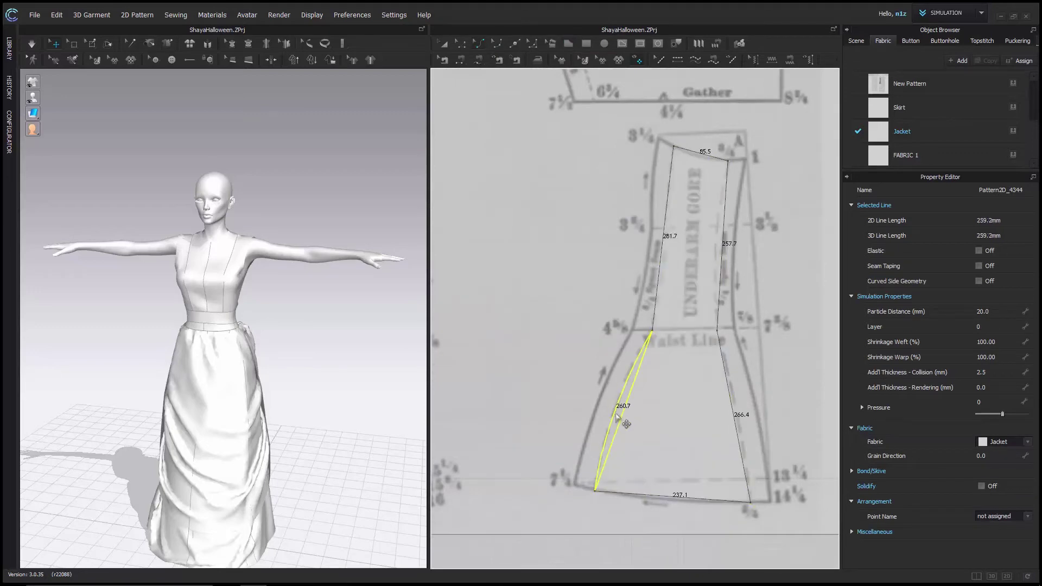
Curve the underarm gore's side seams, hem and upper edge to follow the pattern drawing.
middle_click_drag(669, 501, 664, 551)
left_click_drag(716, 296, 711, 295)
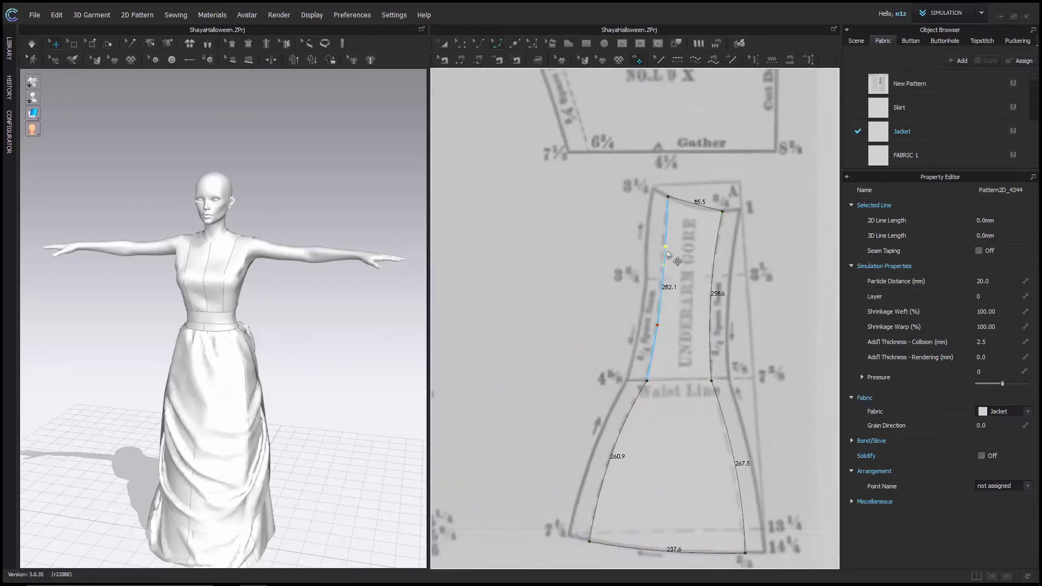
left_click(695, 203)
Turn the pattern sheet texture so the jacket front stands upright and trace its shoulder and front edge, about 556 mm, to the waist line.
scroll(760, 461, "down", 5)
scroll(736, 103, "up", 10)
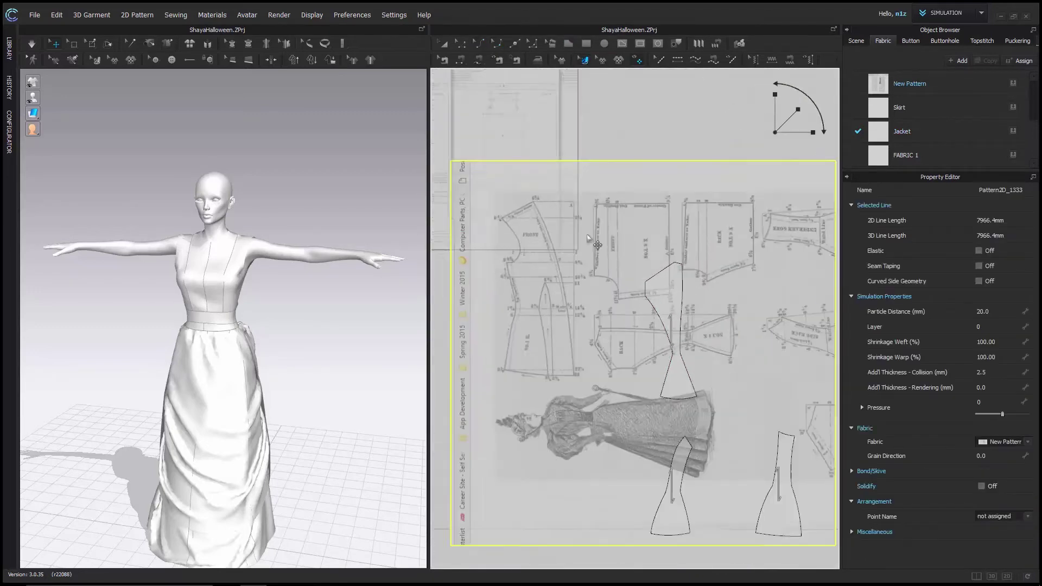
key("h")
scroll(689, 308, "down", 1)
left_click(589, 149)
left_click(635, 119)
scroll(700, 317, "up", 3)
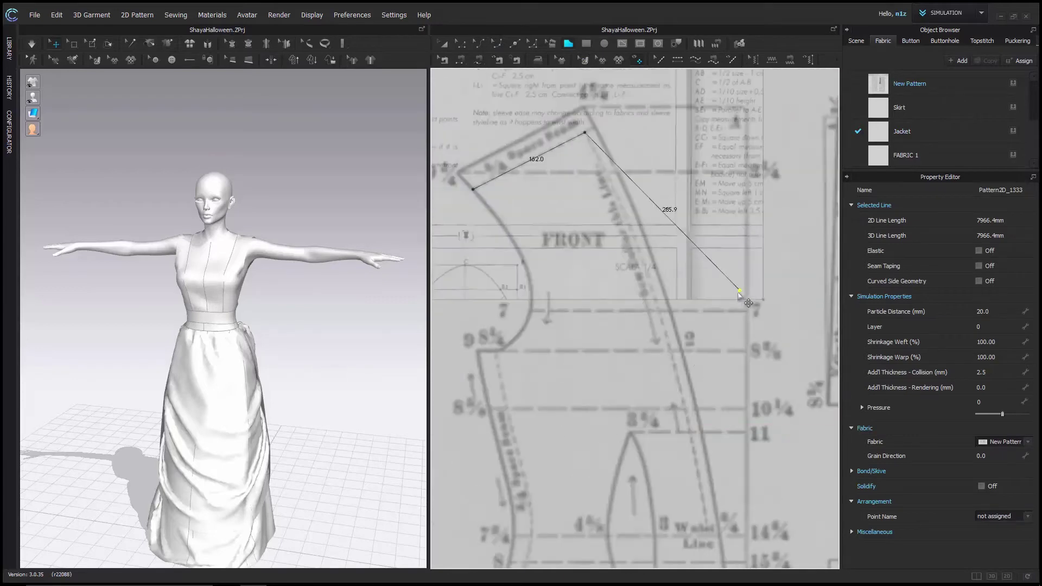
left_click(703, 404)
scroll(632, 300, "down", 3)
scroll(631, 301, "up", 3)
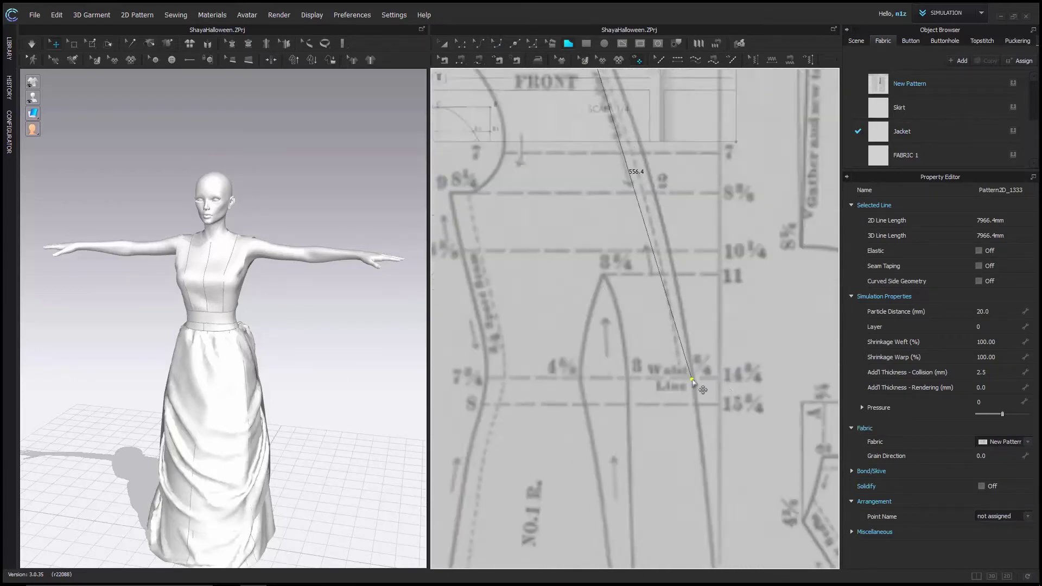
Trace the jacket front's waist dart and the side seam up to the underarm to complete the outline.
left_click(636, 222)
left_click(628, 279)
scroll(628, 280, "down", 3)
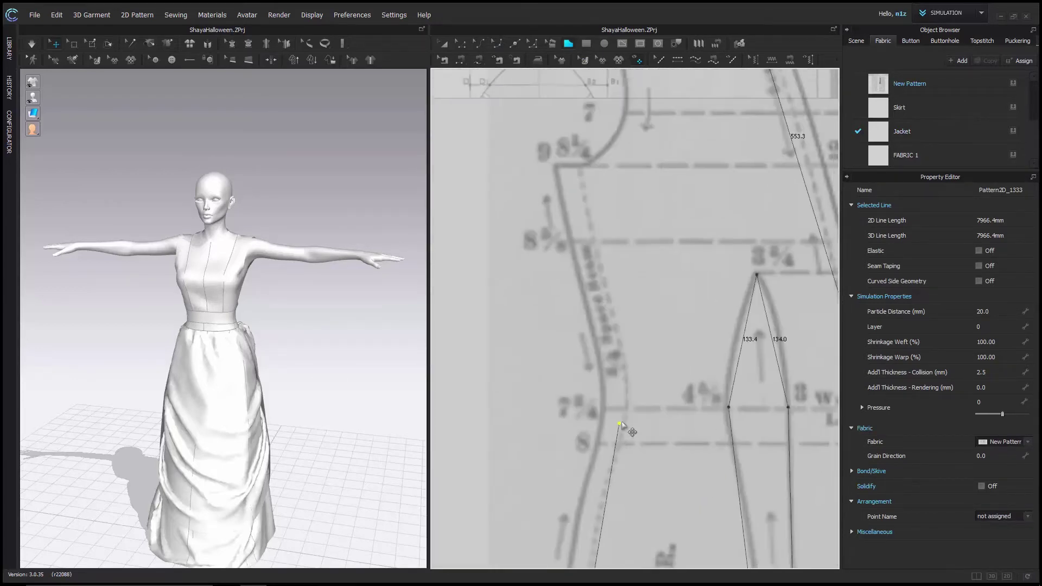
scroll(565, 270, "up", 3)
left_click(548, 190)
scroll(564, 270, "down", 2)
scroll(656, 310, "up", 2)
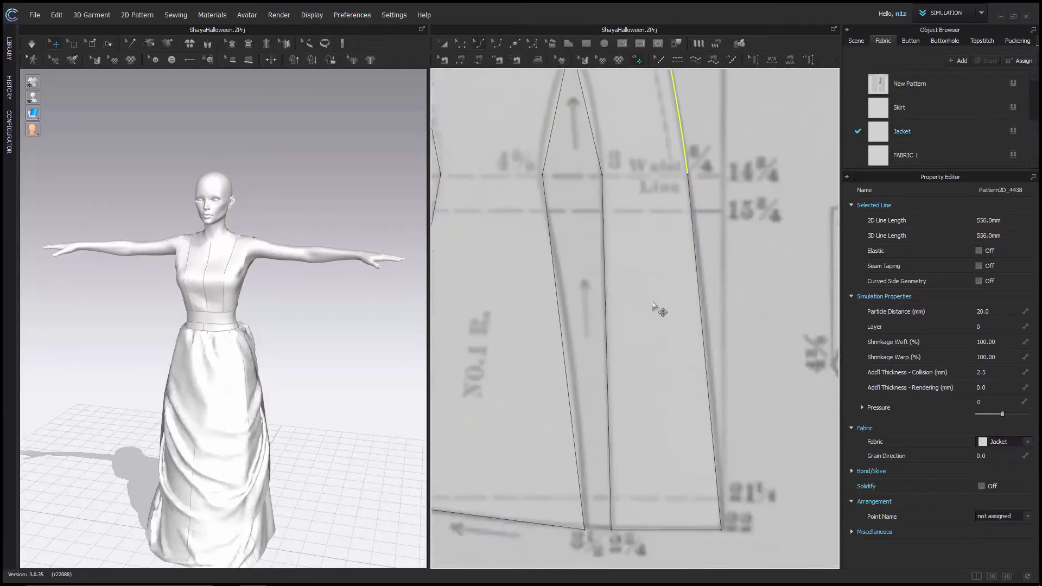
Trace the notched jacket collar over the pattern drawing, give it the Jacket fabric and curve its long edges, the outer one about 538 mm.
left_click(608, 163)
scroll(576, 284, "down", 1)
scroll(577, 287, "down", 2)
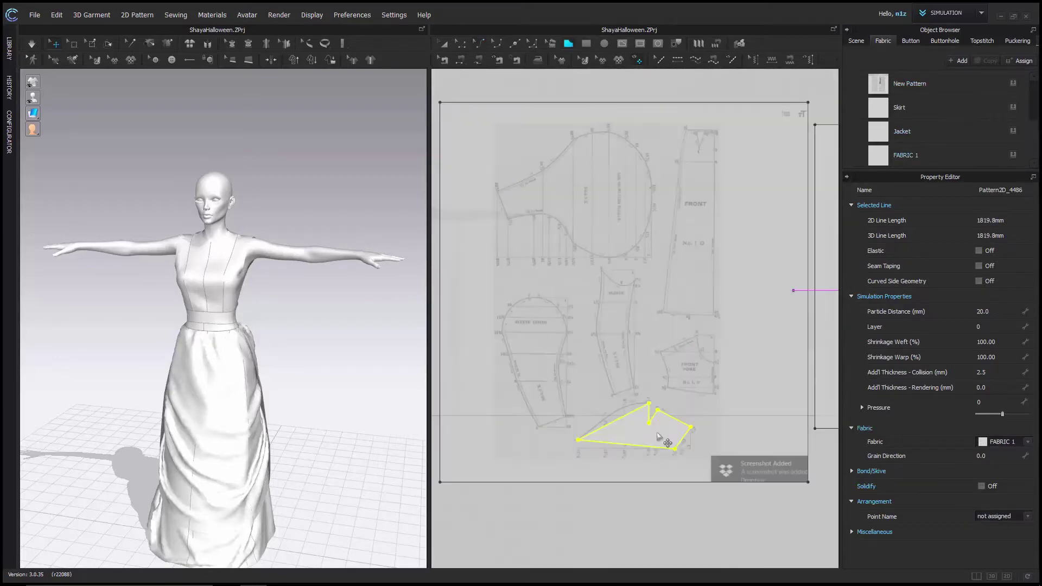
scroll(679, 247, "up", 4)
left_click_drag(678, 248, 673, 254)
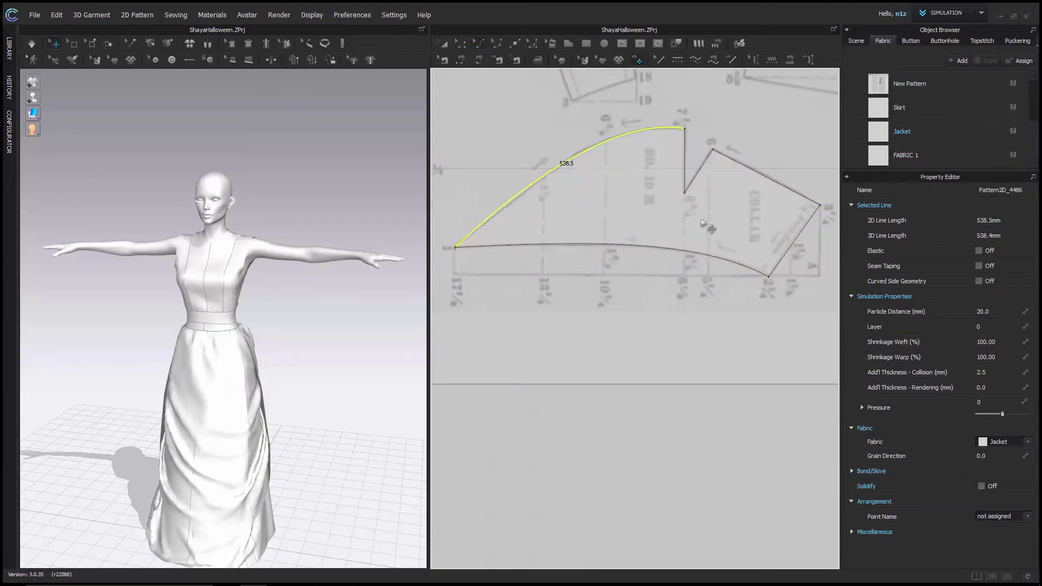
scroll(702, 222, "down", 3)
Trace the narrow under-sleeve as a straight-edged polygon over the pattern drawing and assign the Jacket fabric.
key("h")
left_click(644, 174)
scroll(650, 246, "up", 5)
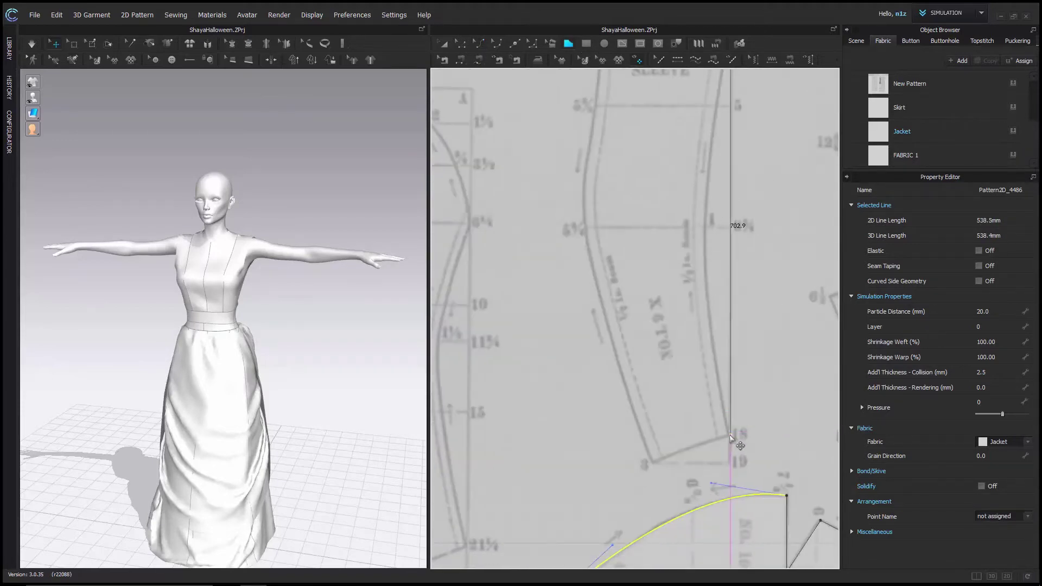
left_click(730, 439)
scroll(731, 438, "down", 2)
scroll(622, 200, "up", 2)
left_click(901, 132)
scroll(646, 429, "down", 2)
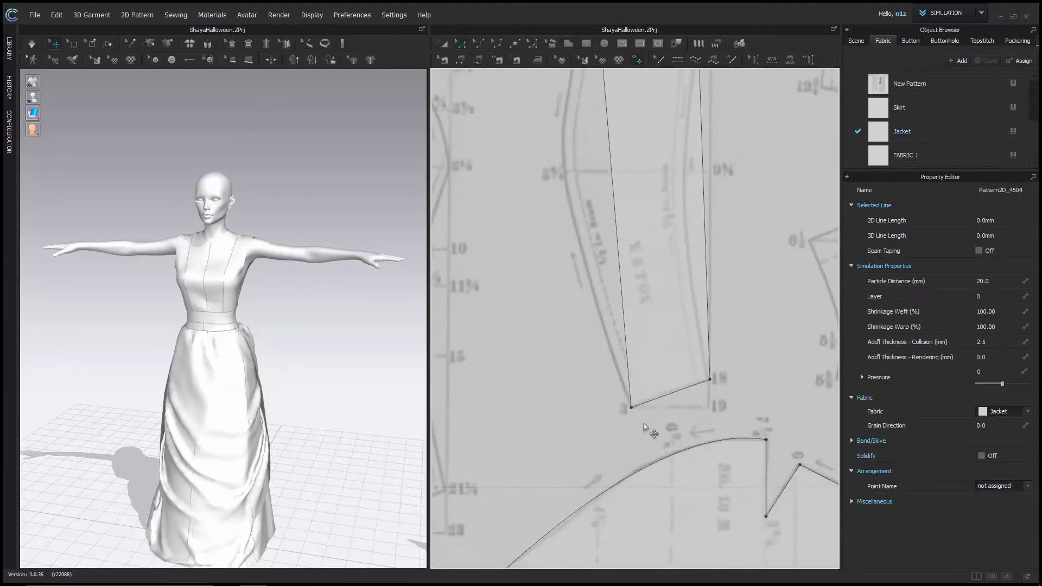
Curve the under-sleeve's side seams and upper edge to follow the pattern drawing.
scroll(669, 303, "down", 2)
scroll(612, 237, "up", 2)
left_click(612, 238)
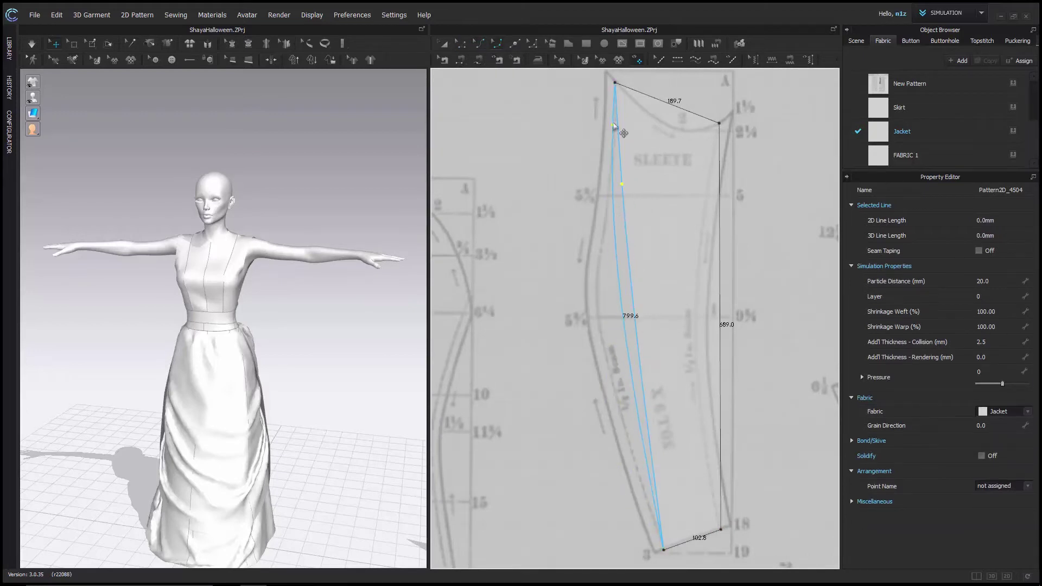
scroll(600, 264, "down", 2)
scroll(557, 105, "up", 2)
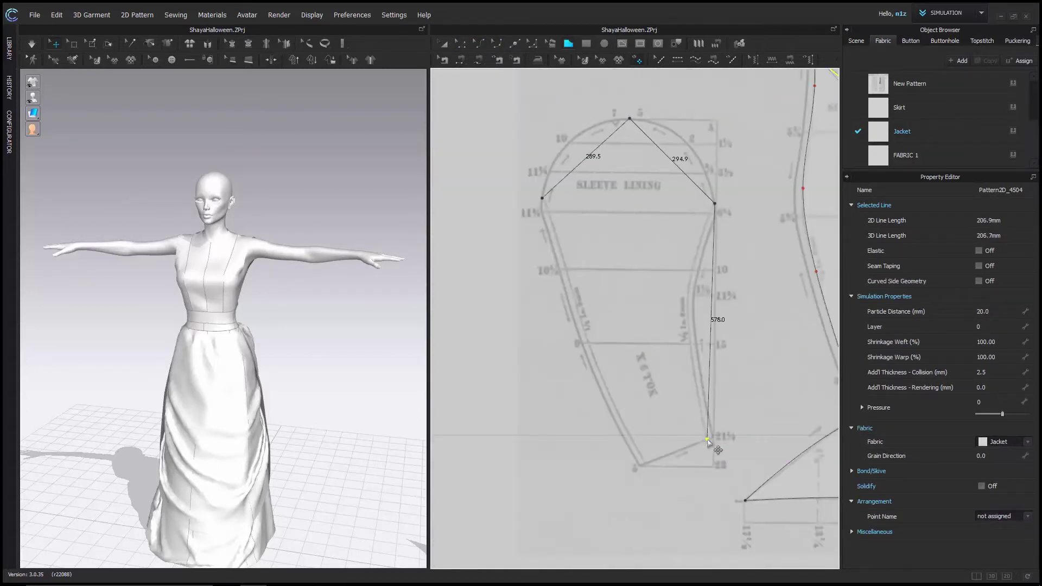
Complete the sleeve lining polygon at the wrist, and curve its side seams and rounded cap to the drawing.
left_click(645, 464)
left_click(542, 198)
left_click(599, 349)
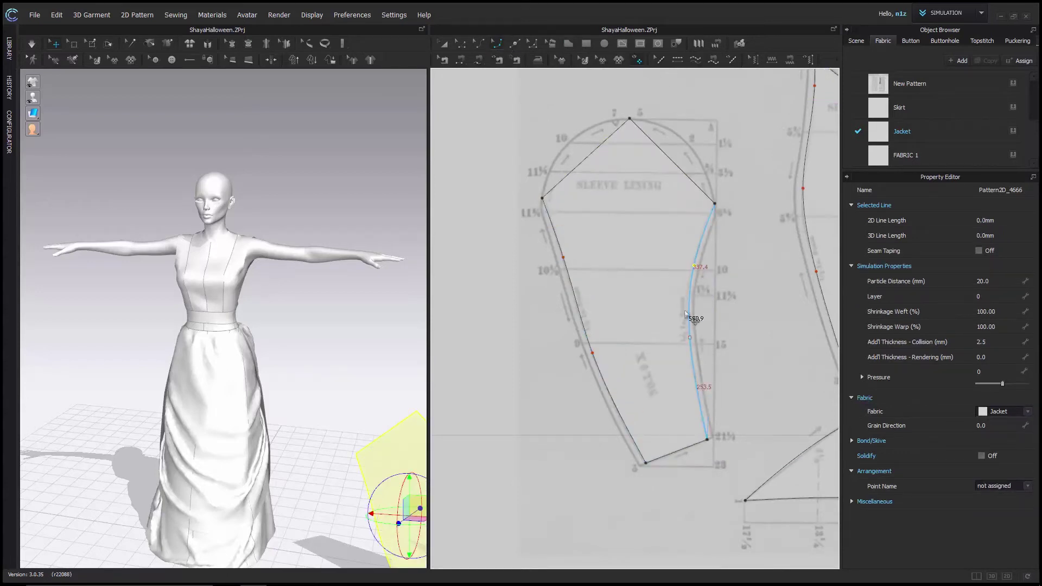
left_click_drag(684, 144, 685, 145)
scroll(597, 109, "up", 2)
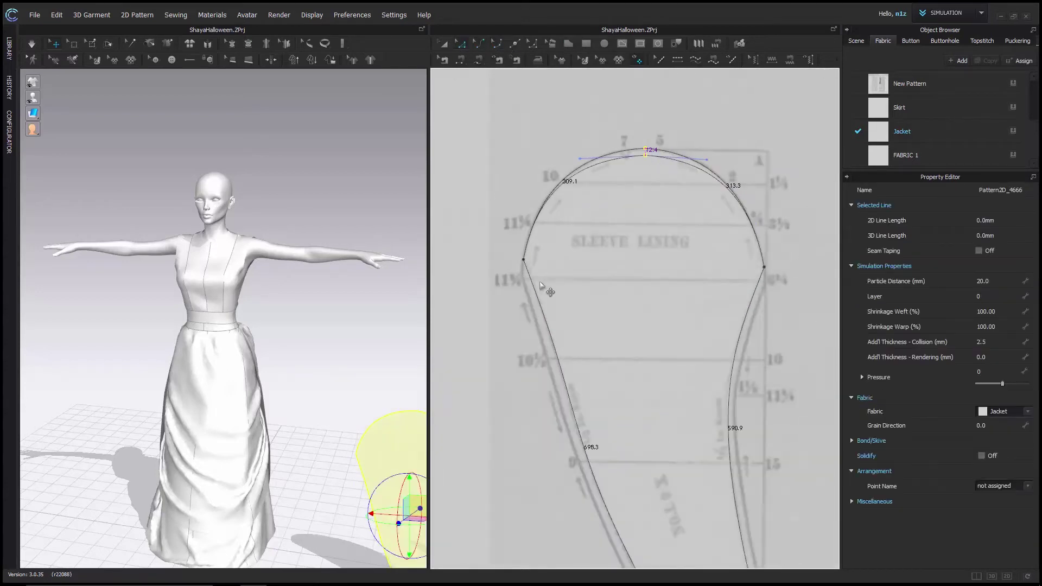
scroll(597, 239, "down", 2)
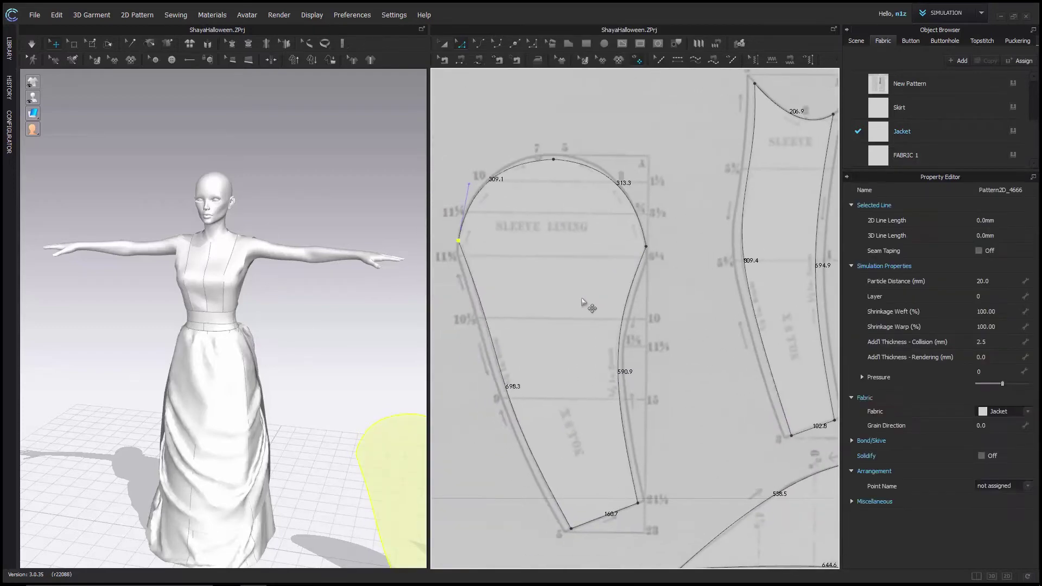
Trace the leg-of-mutton sleeve and curve its seams and cap to the drawing, with the large cap edge about 754 mm.
scroll(583, 303, "down", 6)
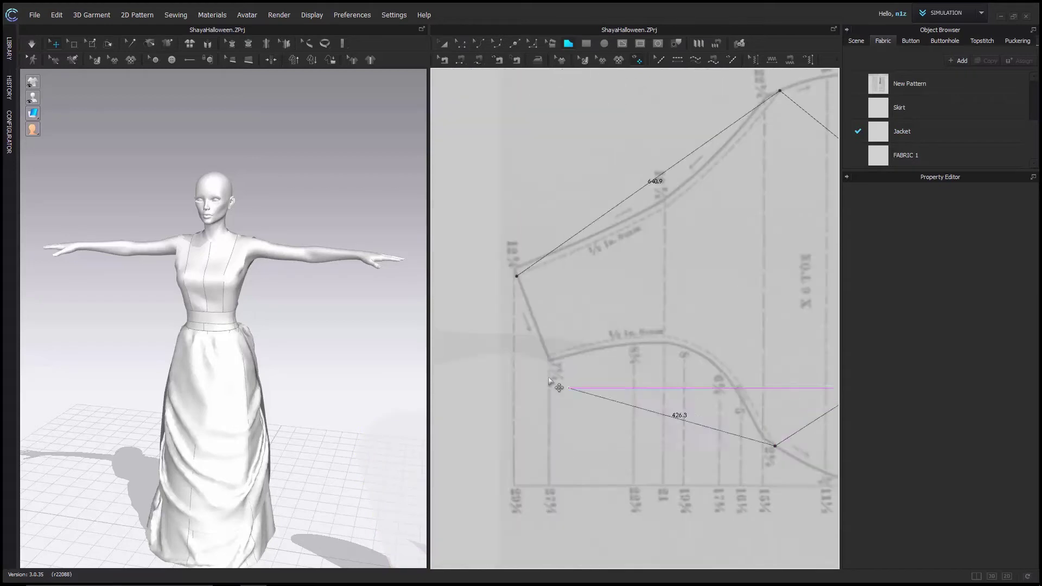
left_click(727, 247)
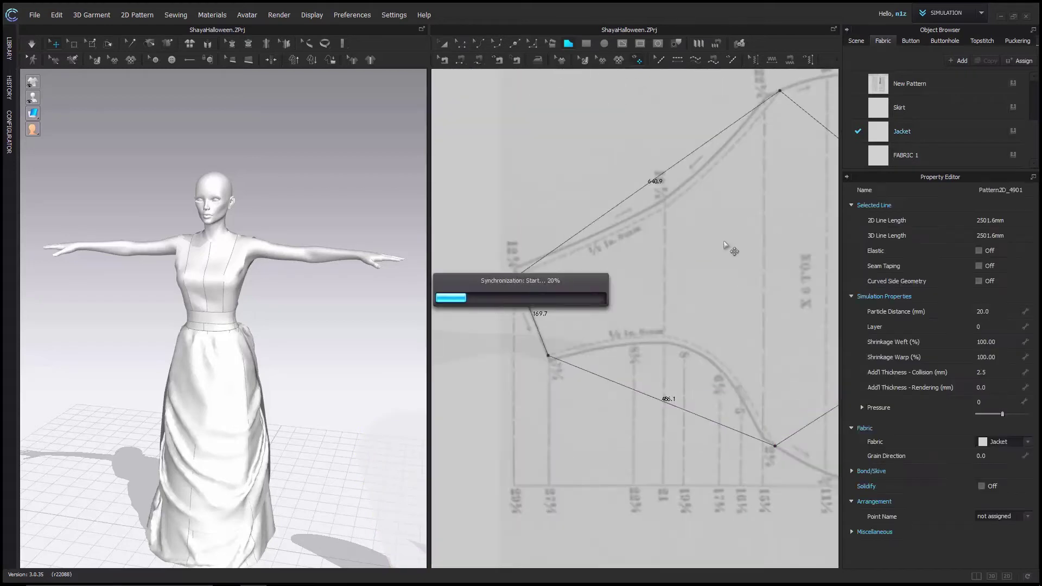
right_click_drag(634, 368, 541, 318)
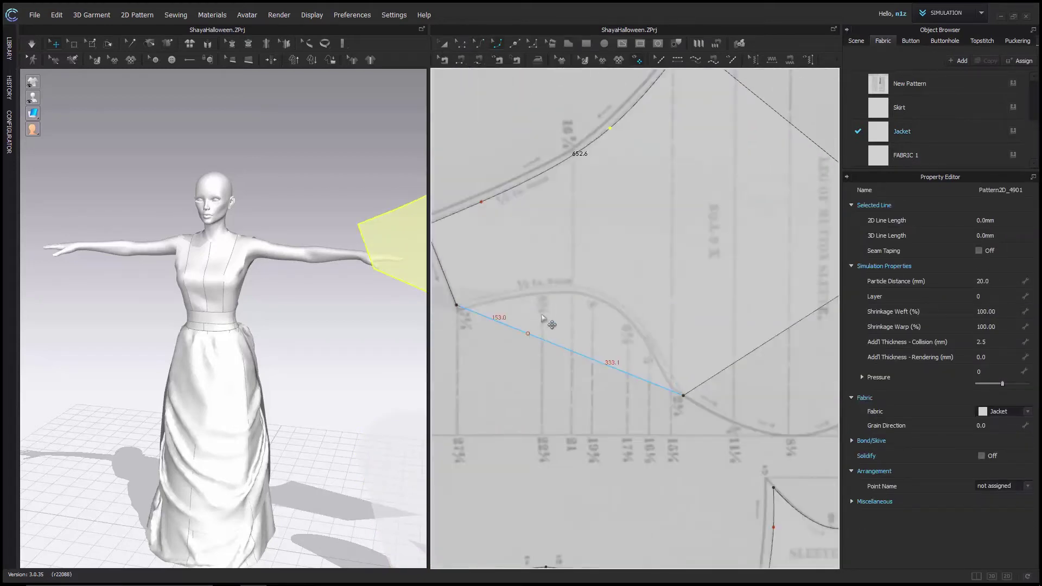
scroll(586, 321, "up", 2)
left_click_drag(587, 293, 583, 288)
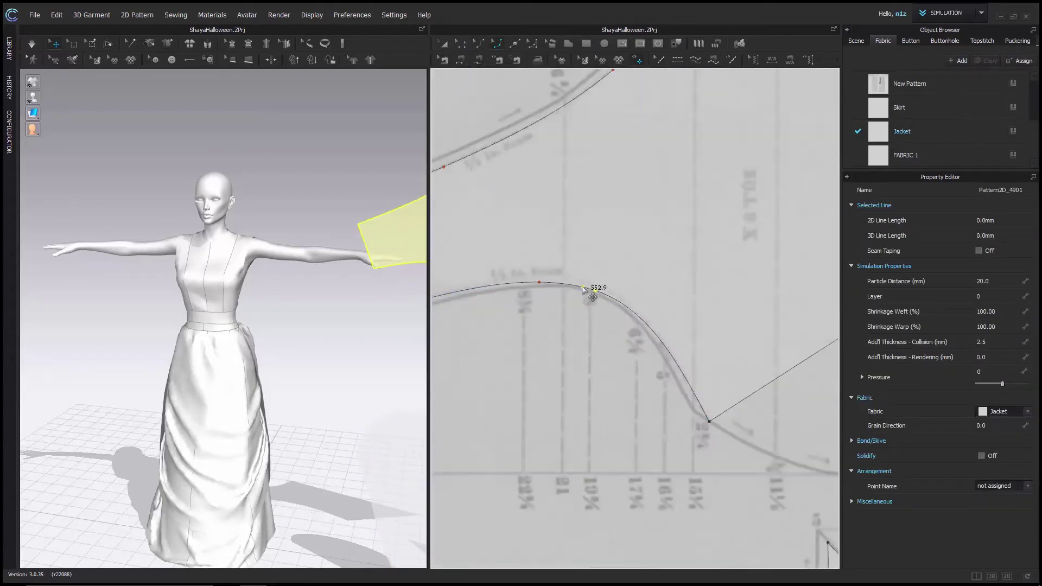
scroll(544, 280, "down", 3)
left_click(603, 169)
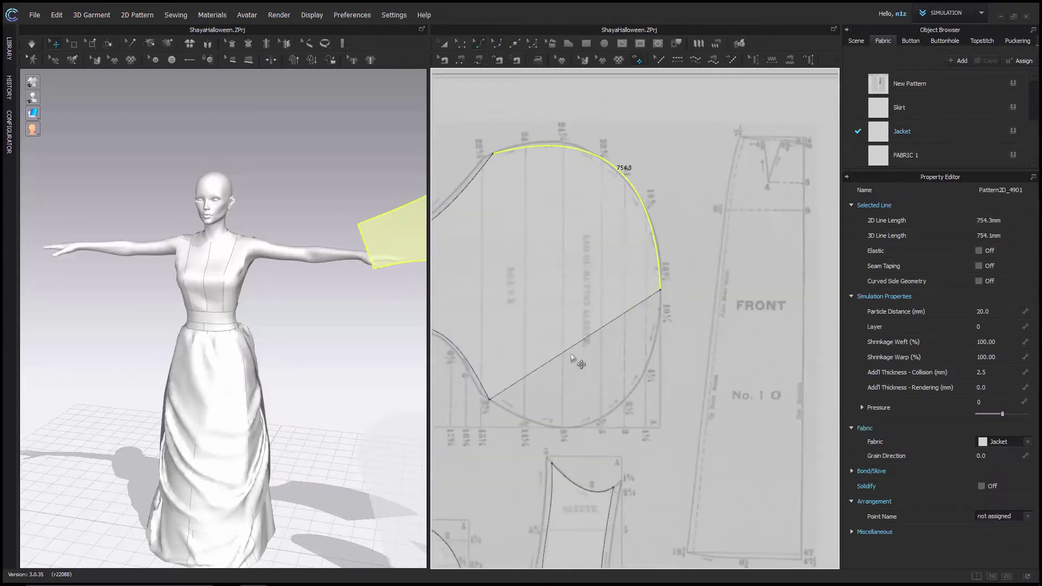
Sew the jacket fronts' waist darts, join the fronts to the underarm gores and sew the gores and back panels together.
scroll(681, 392, "down", 8)
scroll(777, 347, "up", 2)
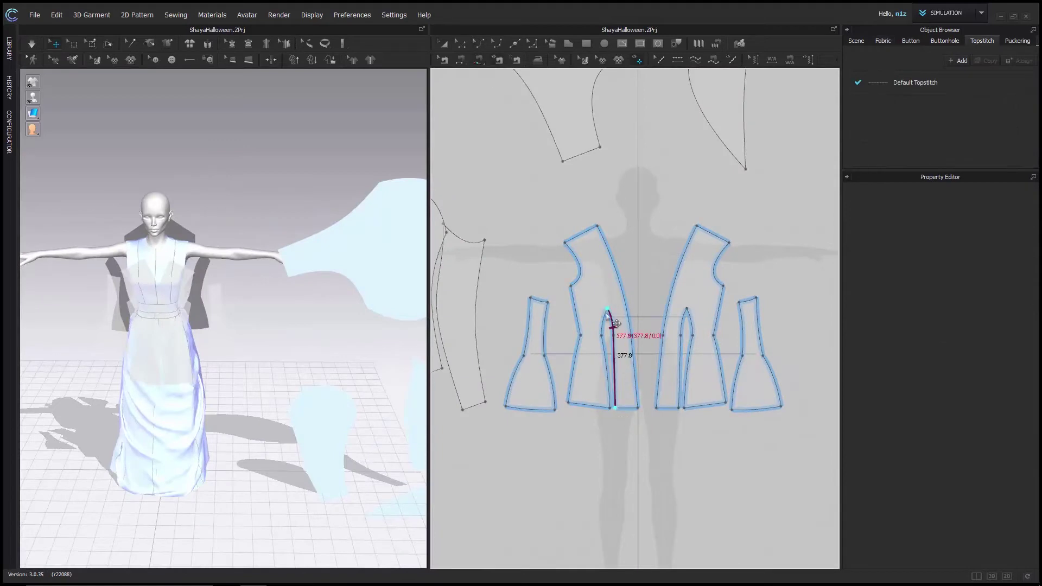
left_click(571, 369)
scroll(653, 413, "down", 2)
left_click(611, 391)
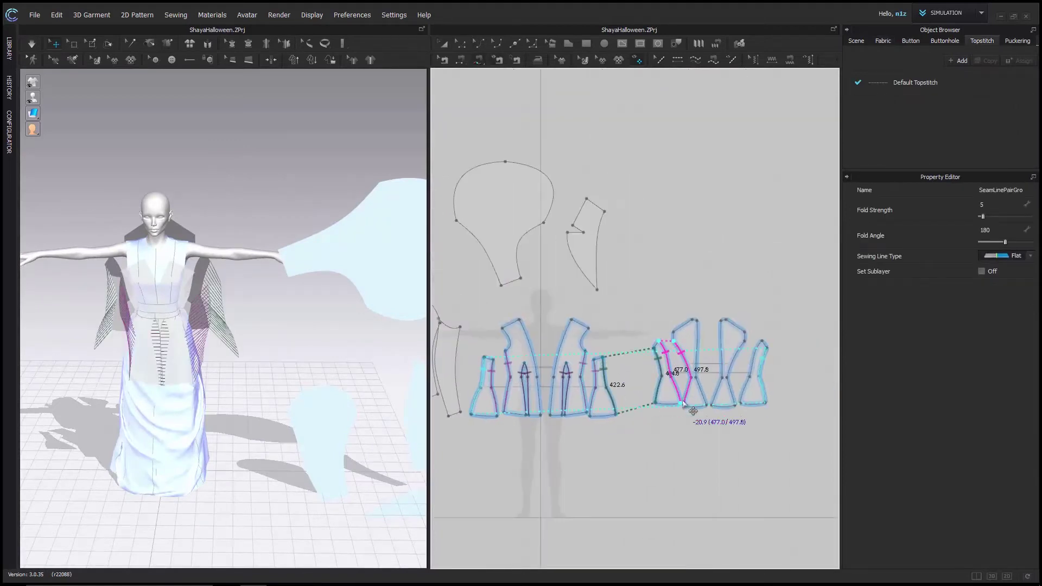
scroll(714, 391, "down", 3)
scroll(601, 257, "up", 3)
scroll(668, 396, "down", 3)
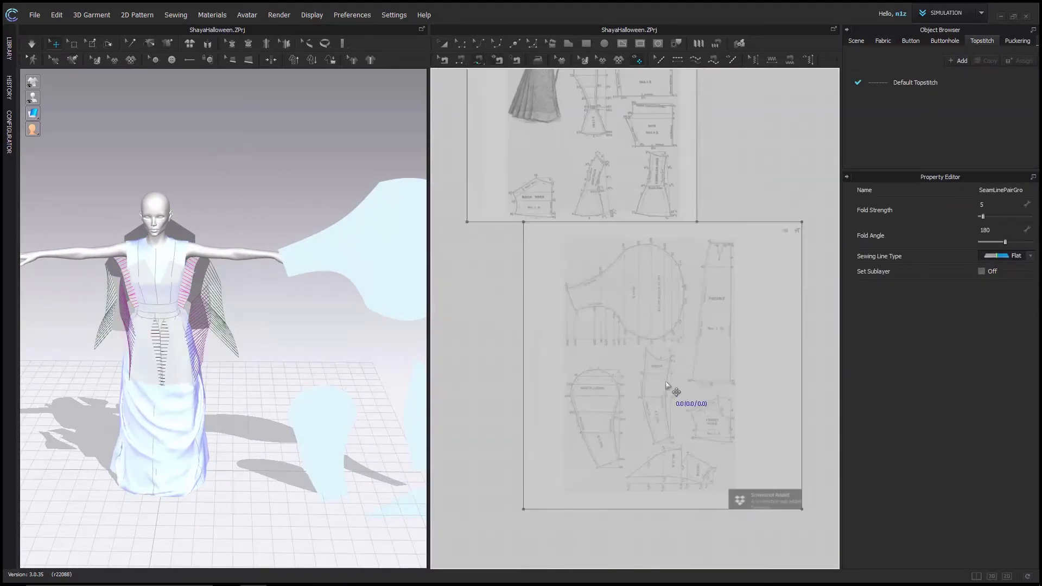
scroll(596, 228, "up", 2)
Simulate the sewn jacket body and pull its front and back panels into place over the dress.
key("space")
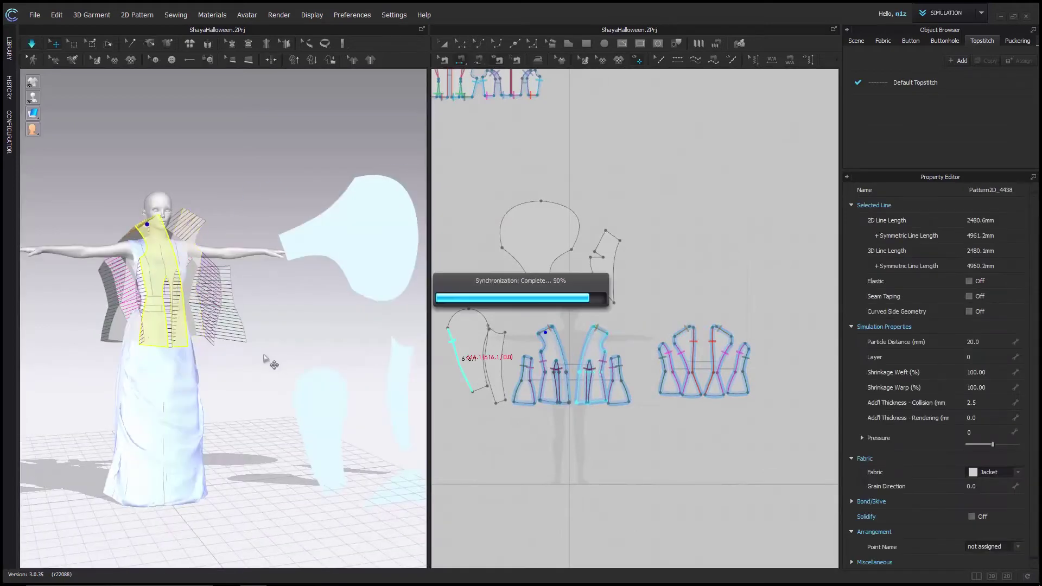
right_click_drag(263, 361, 244, 271)
scroll(242, 253, "up", 3)
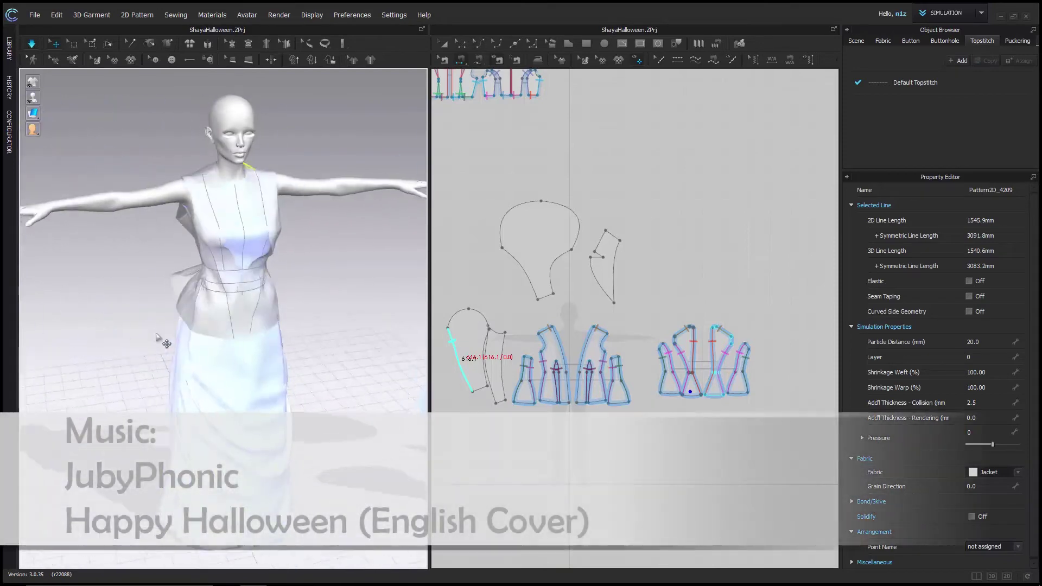
left_click(280, 333)
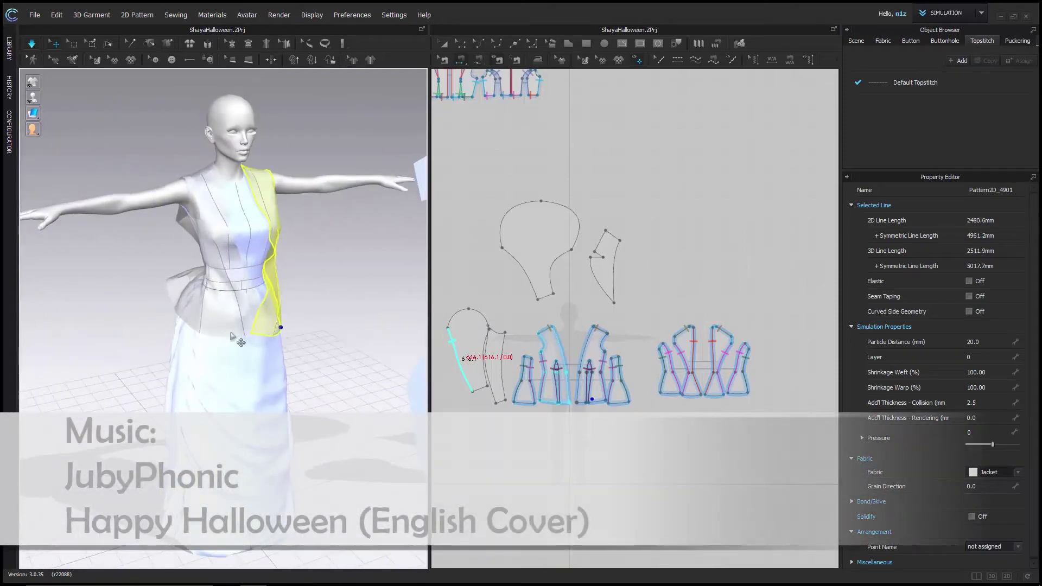
right_click_drag(209, 353, 197, 326)
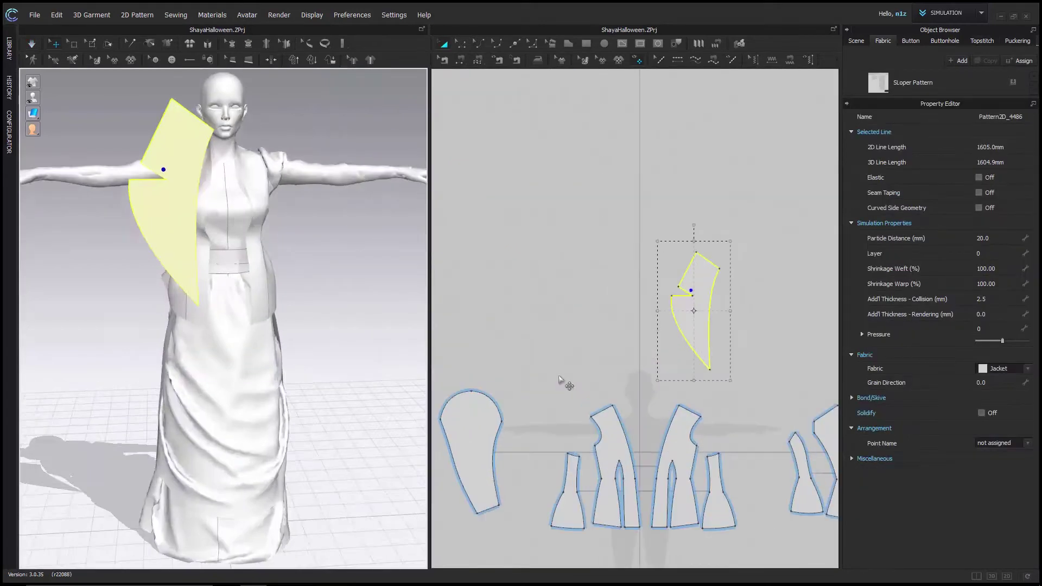
Place the collar above the matching jacket front, turn it toward the front edge and scale its outline down to about 1381 mm.
left_click_drag(701, 286, 592, 412)
scroll(591, 412, "up", 3)
left_click_drag(537, 223, 524, 272)
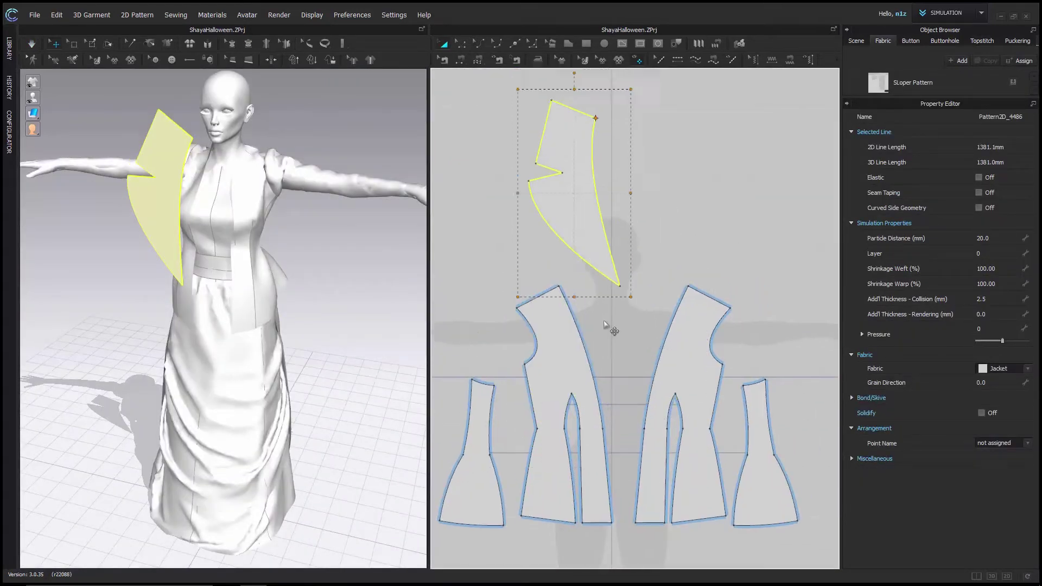
Sew the collar's inner curve to the jacket front edge and its short end to the shoulder, and simulate the drape.
key("space")
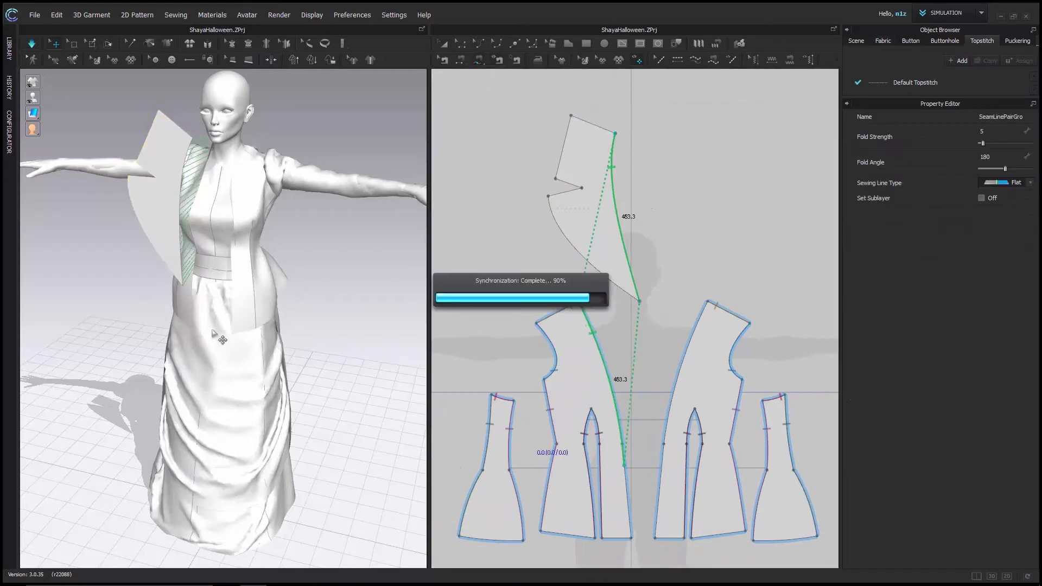
left_click(462, 61)
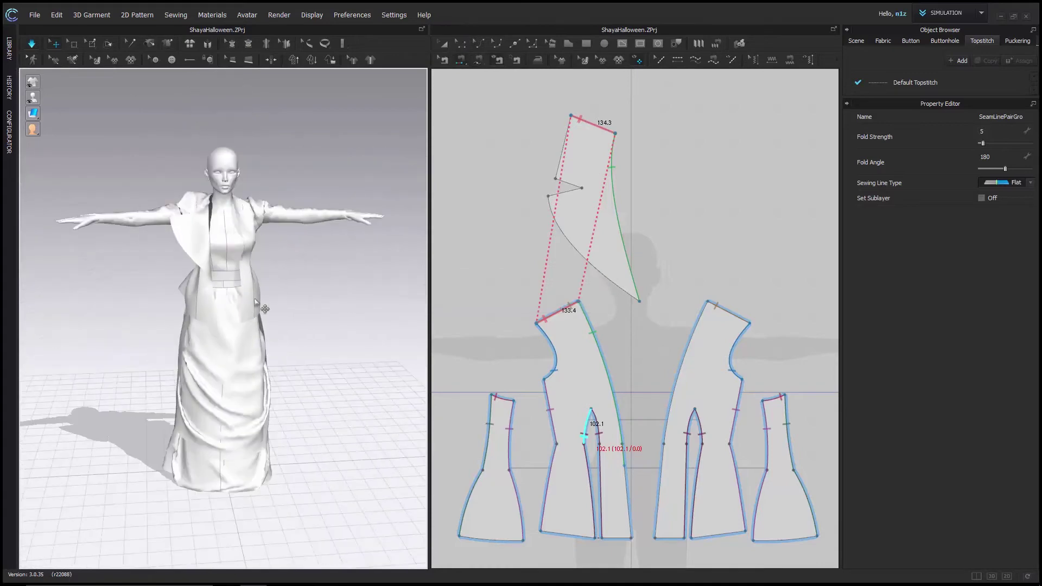
left_click(248, 333)
right_click_drag(250, 310, 173, 406)
Copy the collar and paste it mirrored above the opposite jacket front.
key("a")
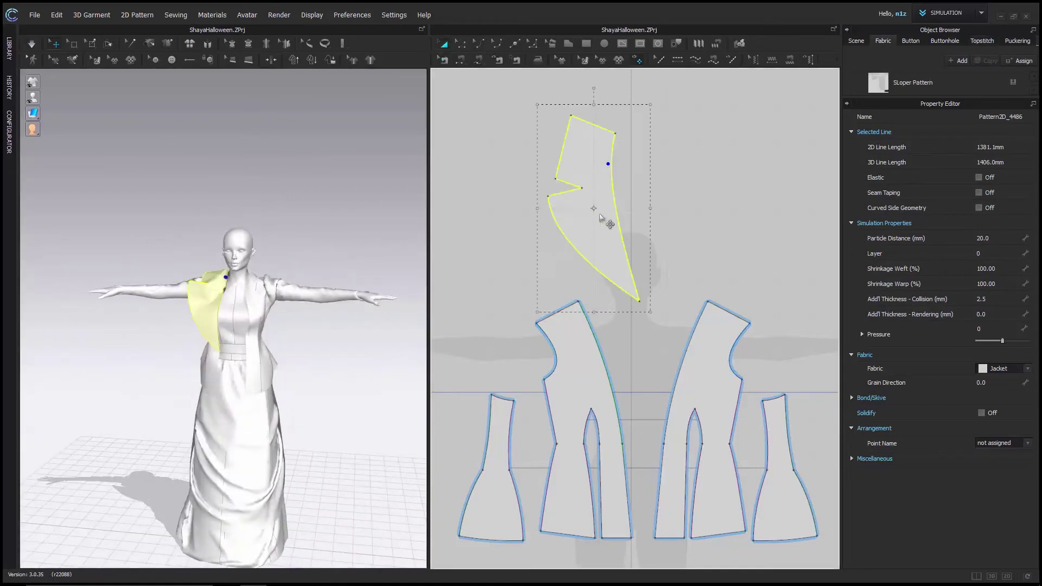
key("ctrl+c")
key("ctrl+r")
left_click(674, 213)
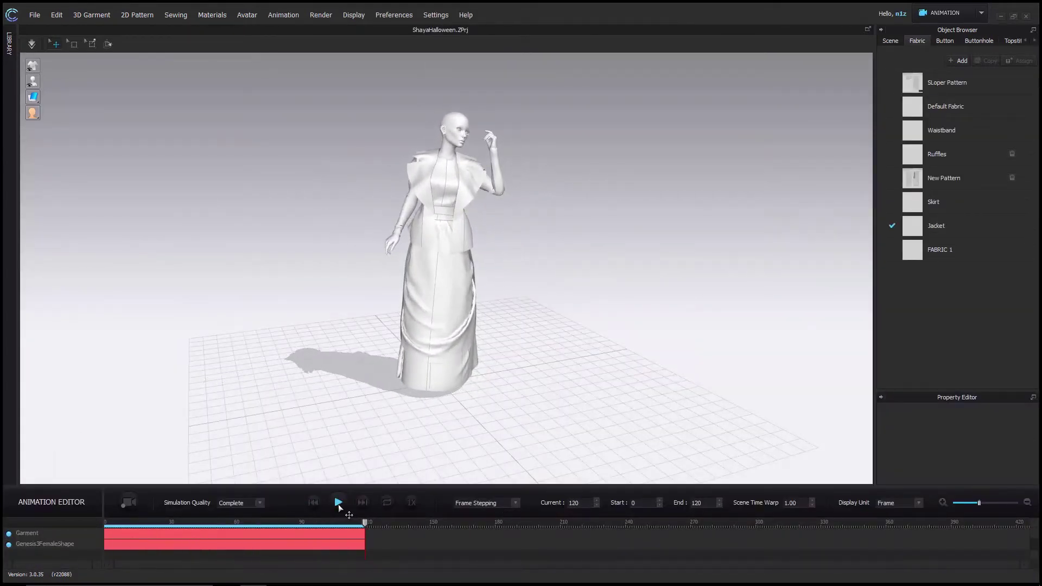
right_click_drag(326, 337, 514, 226)
scroll(505, 238, "up", 6)
scroll(496, 249, "down", 6)
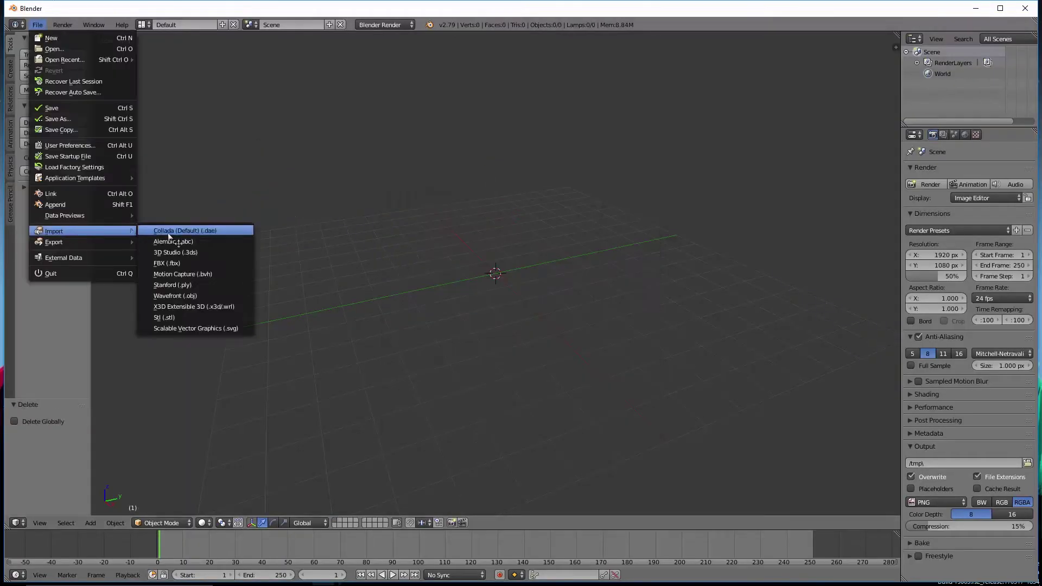
Switch to Blender and import the exported dress as a Wavefront OBJ from the Clothing Patterns October folder.
left_click(233, 296)
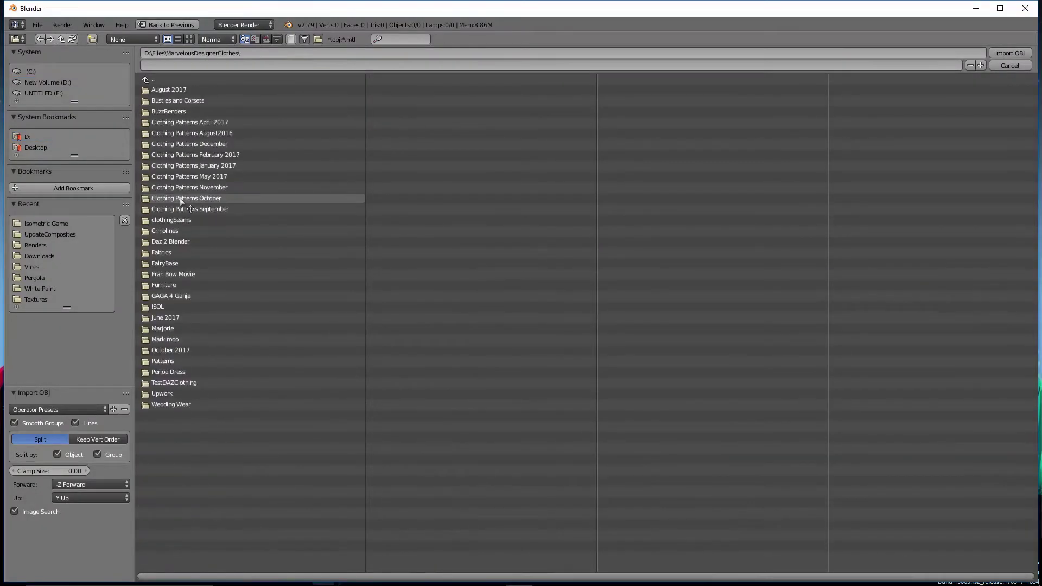
left_click(184, 198)
left_click(173, 100)
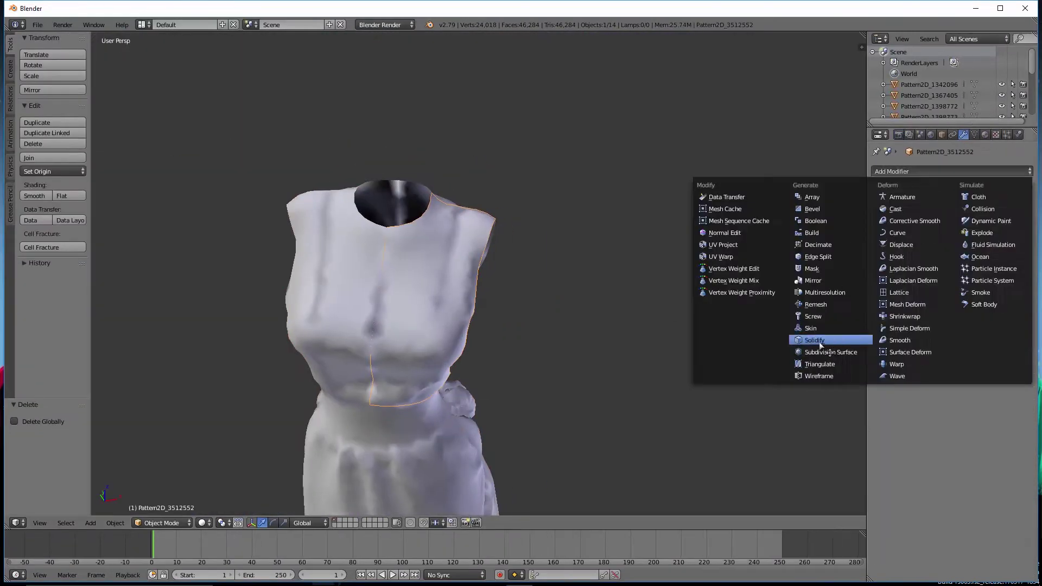
Add a Solidify modifier with thickness -0.1 and rim crease 1 to the bodice front panel, plus a Subdivision Surface modifier.
left_click(817, 340)
scroll(507, 278, "up", 5)
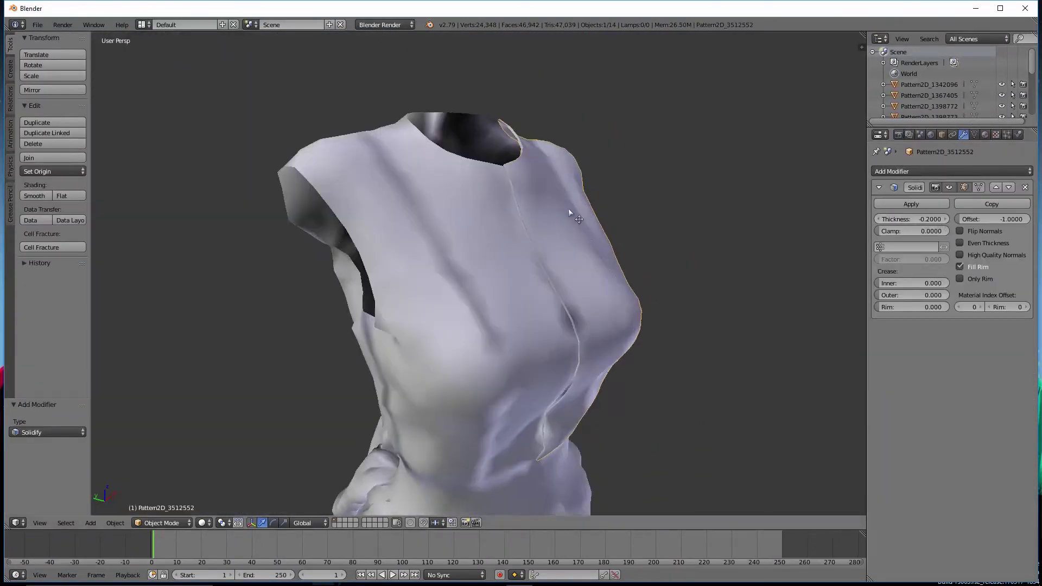
scroll(568, 209, "up", 4)
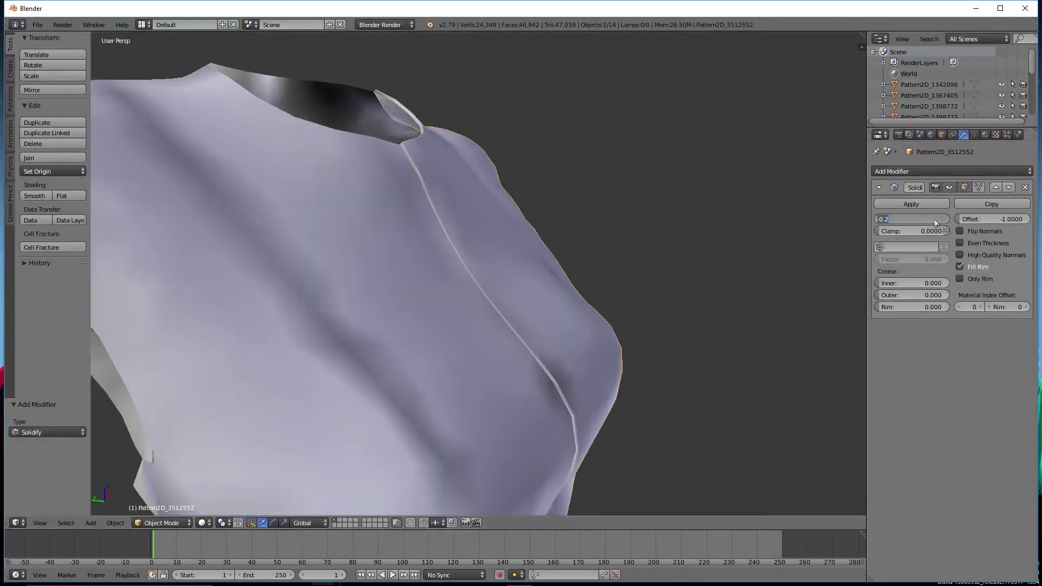
scroll(562, 248, "down", 4)
scroll(536, 262, "up", 4)
scroll(576, 249, "down", 5)
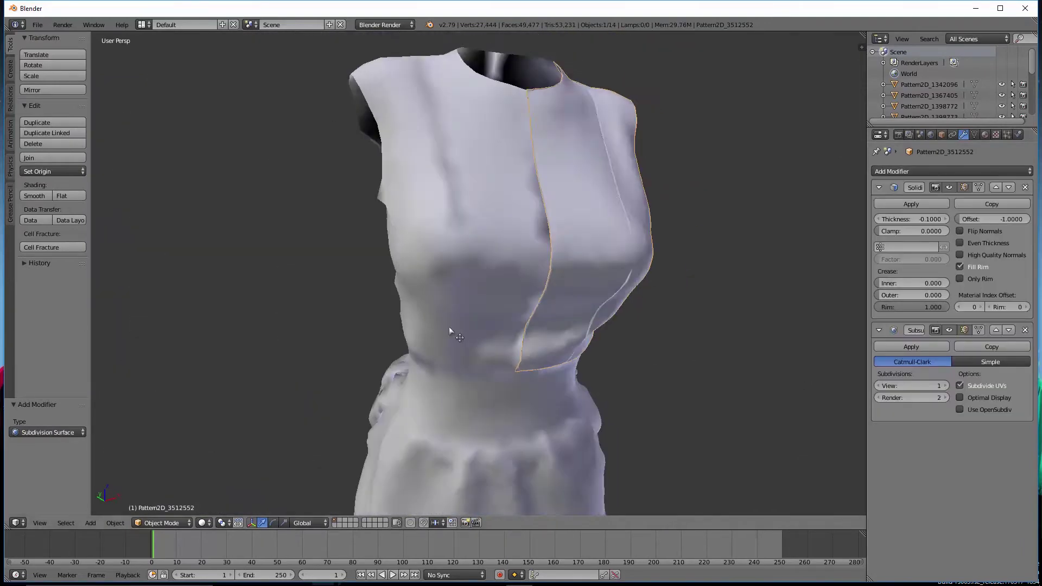
Link the bodice panel's Solidify and Subdivision Surface modifiers to all the other dress pieces.
scroll(448, 327, "up", 4)
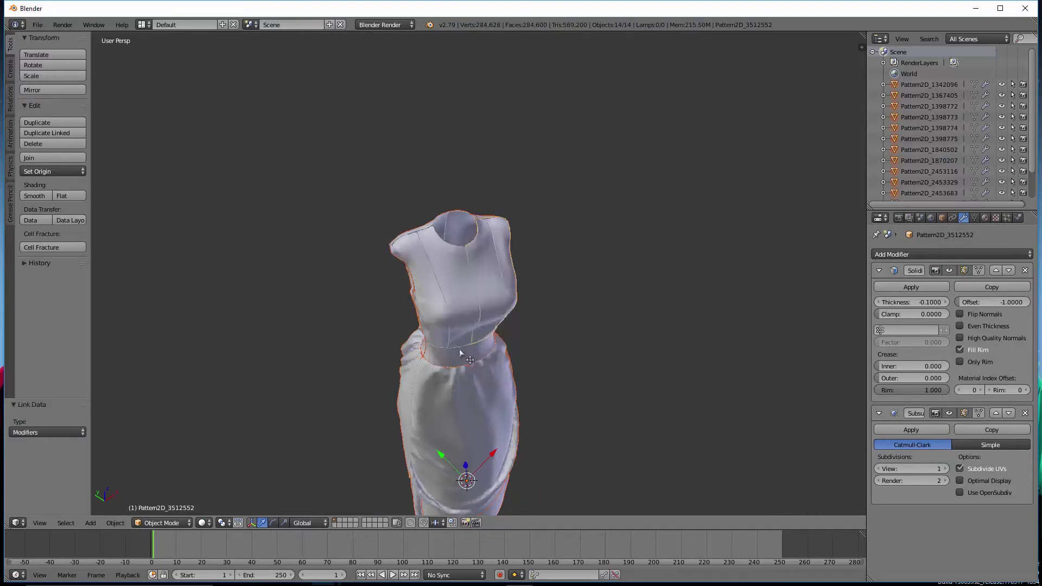
key("a")
scroll(489, 363, "up", 3)
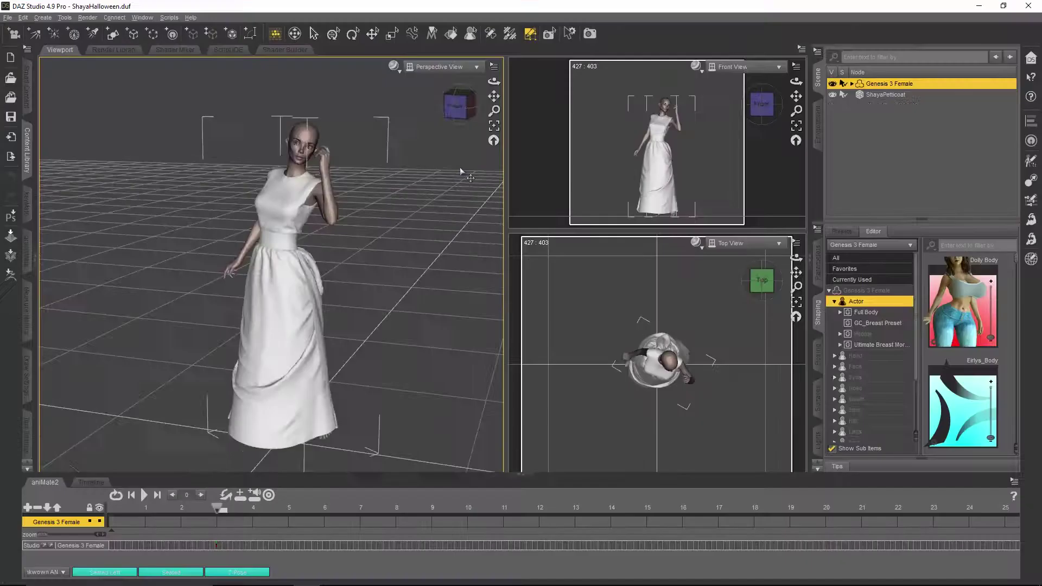
Switch to DAZ Studio and load ShayaDressSEAMS and ShayaJacketSEAMS onto the posed figure.
left_click(467, 437)
left_click(433, 356)
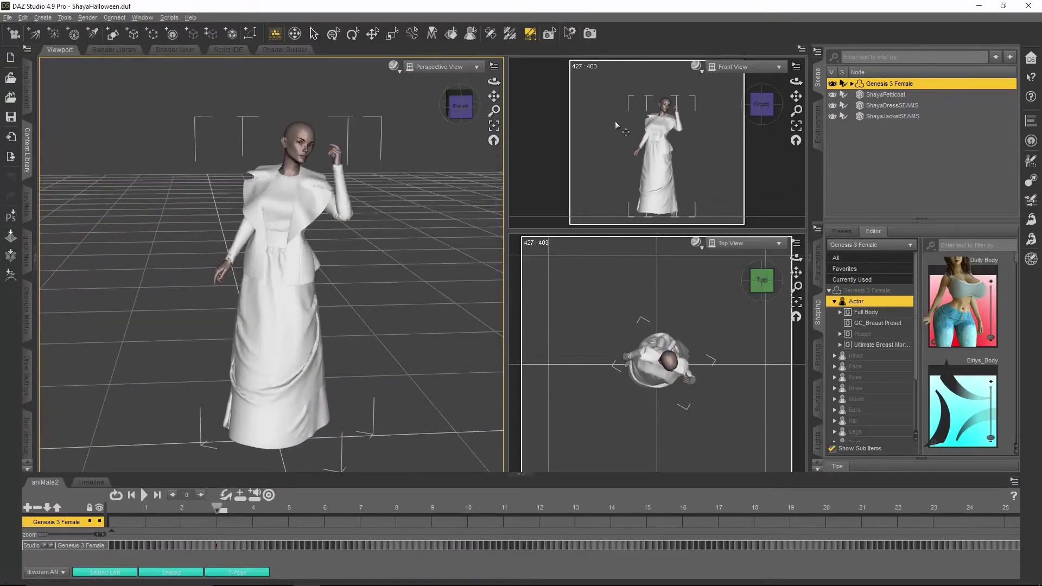
Browse the content library's expression poses for Genesis 3 Female and show the Legacie Hair on the figure.
left_click_drag(413, 163, 444, 129, "alt")
left_click(26, 150)
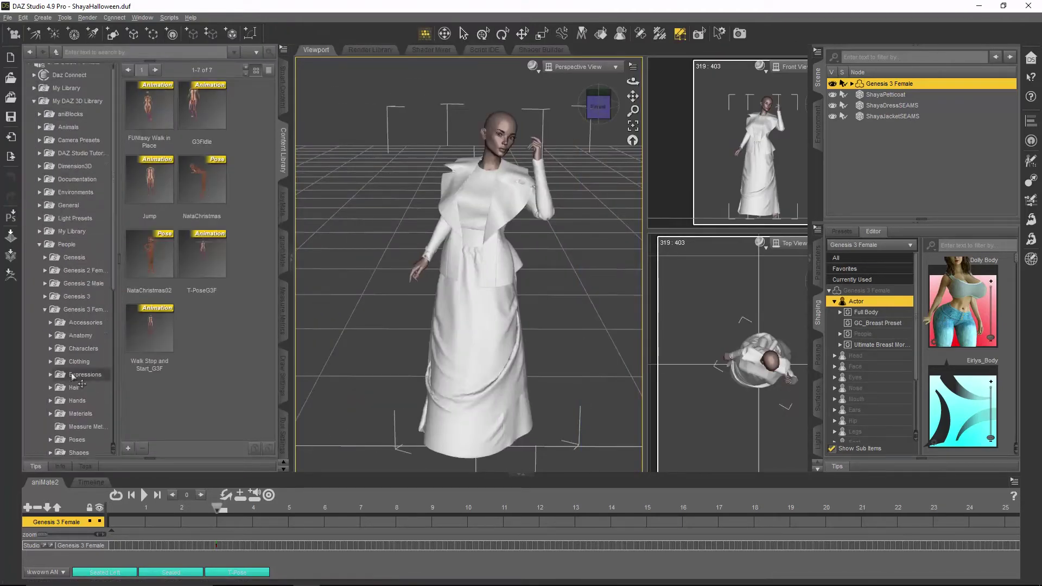
left_click(88, 353)
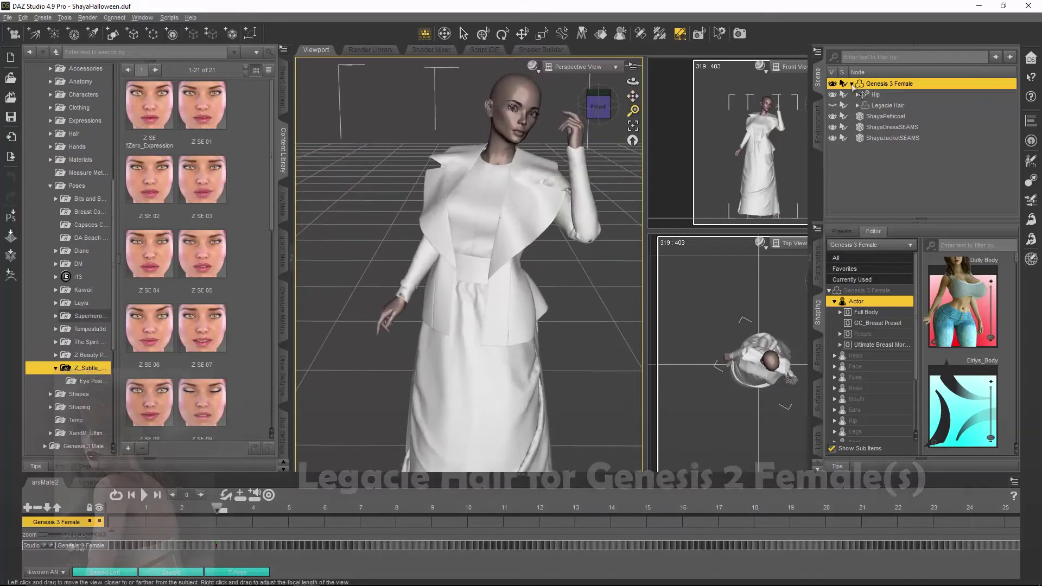
left_click(858, 95)
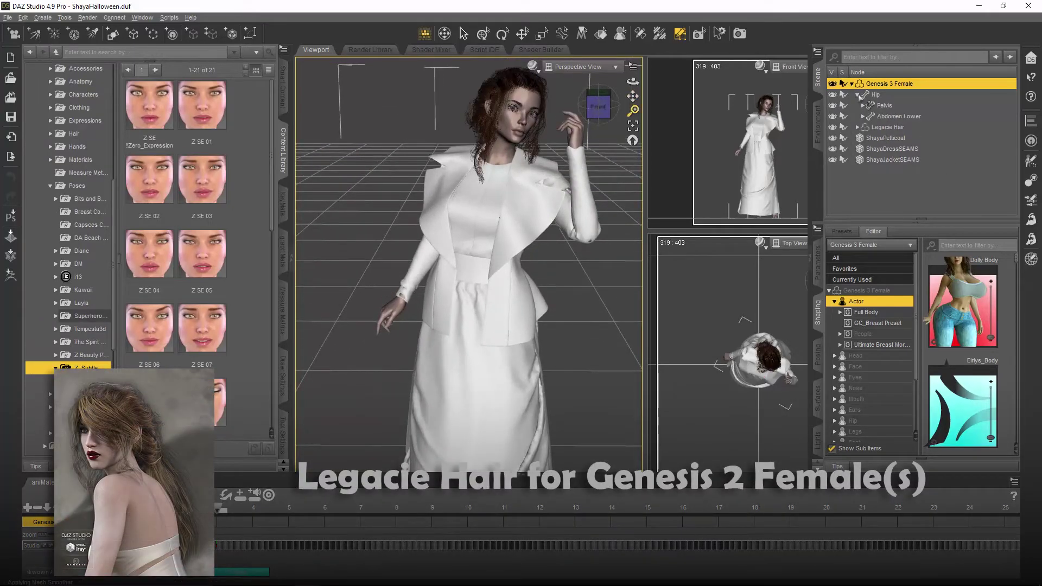
Add the HW_Hat witch hat to the figure's head and apply the HOT Witch Hat 01 Iray material to it.
left_click(879, 149)
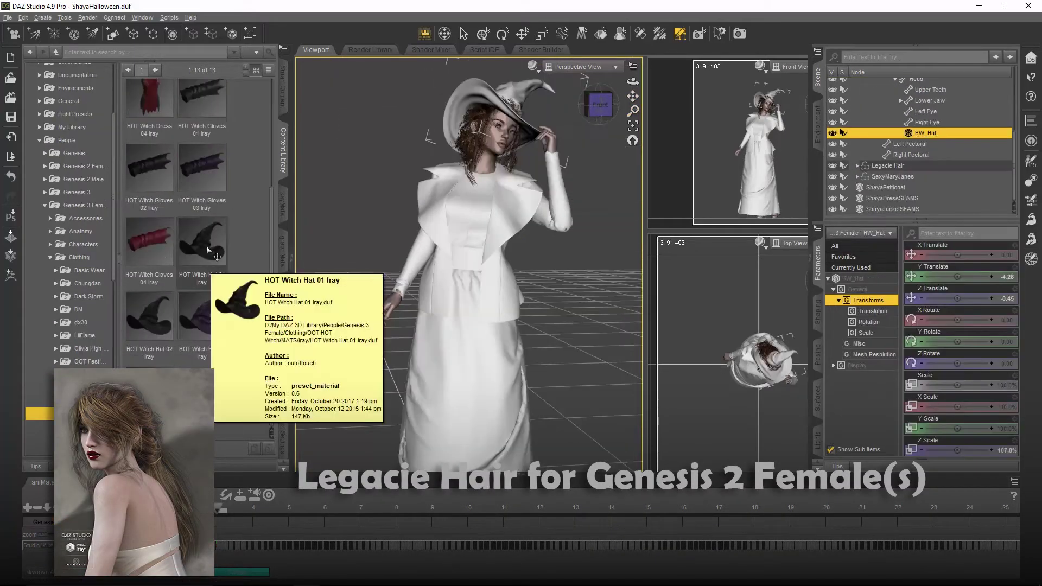
left_click_drag(202, 250, 595, 149)
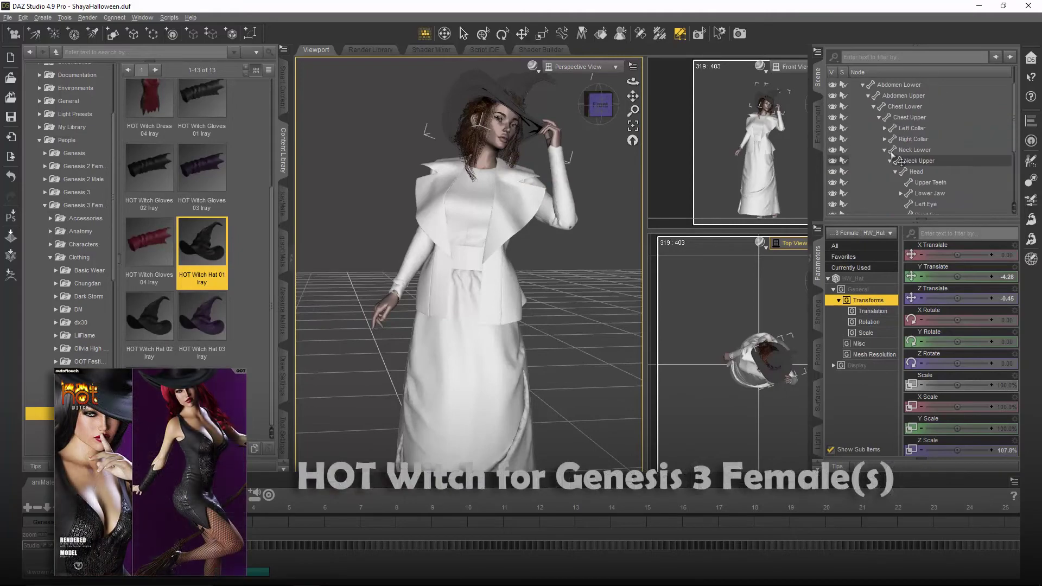
left_click(553, 222)
Apply the PDISK2 Base 5 Satin shader and the PDISK2 Black base color to the dress's SkirtBase surface.
scroll(77, 326, "down", 5)
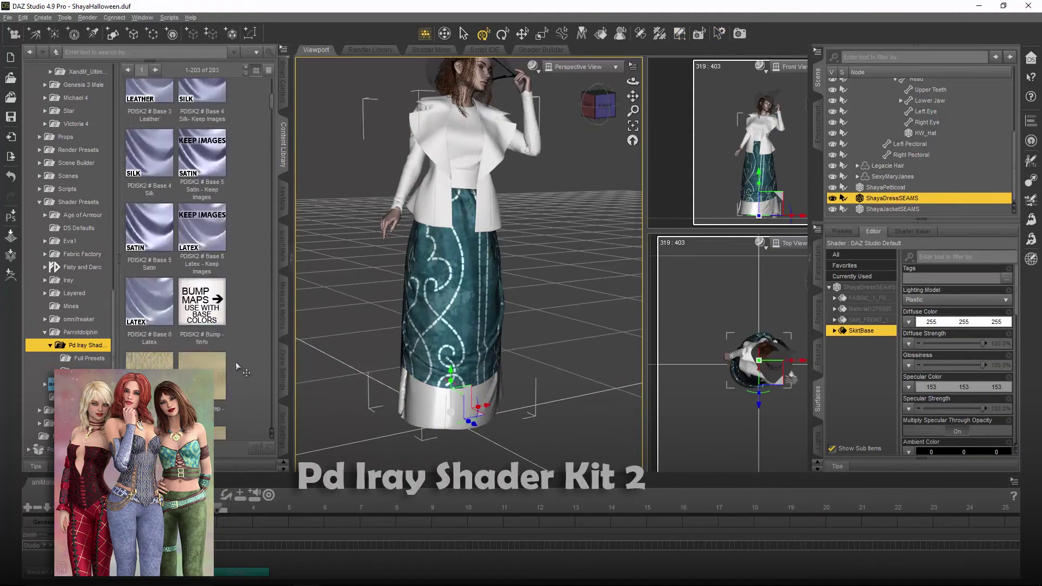
scroll(237, 360, "up", 3)
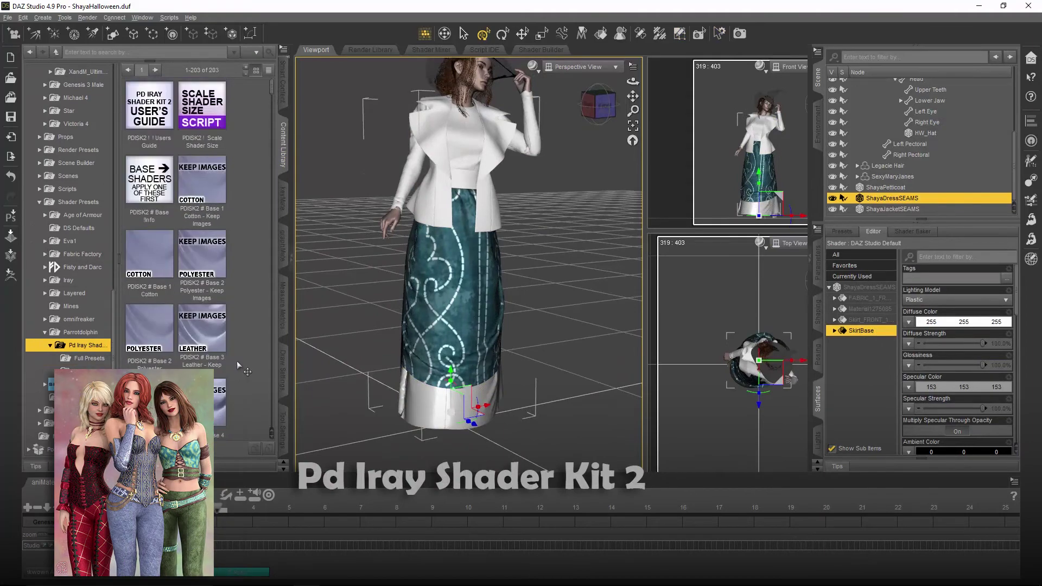
scroll(239, 361, "down", 3)
double_click(149, 325)
scroll(196, 333, "down", 2)
scroll(197, 334, "up", 3)
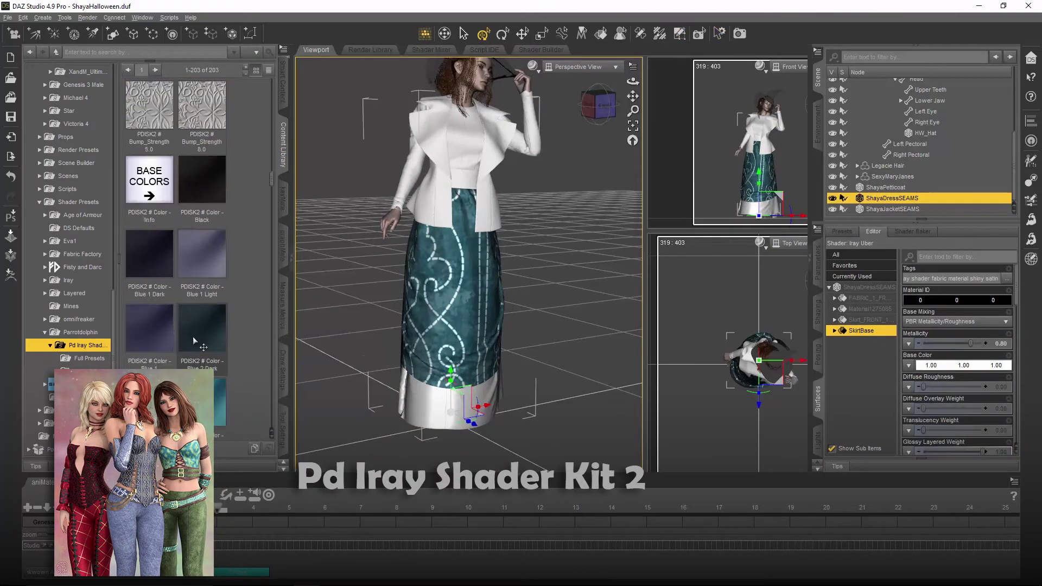
double_click(201, 223)
Apply the PDISK2 Bump - Plaid preset to the SkirtBase surface and preview the skirt with the Iray render style.
scroll(228, 234, "down", 6)
scroll(207, 334, "up", 2)
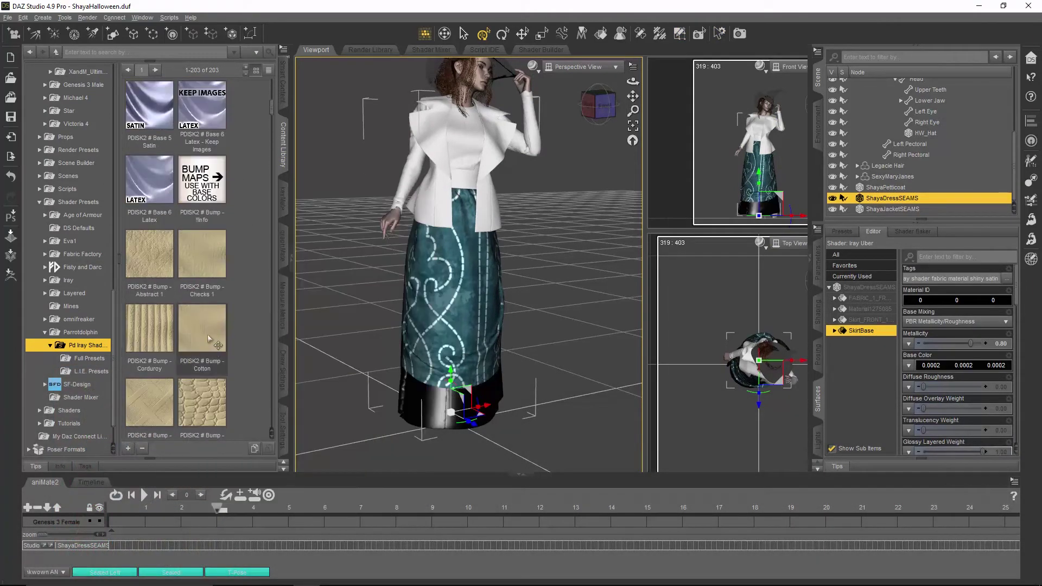
scroll(208, 334, "down", 5)
double_click(205, 260)
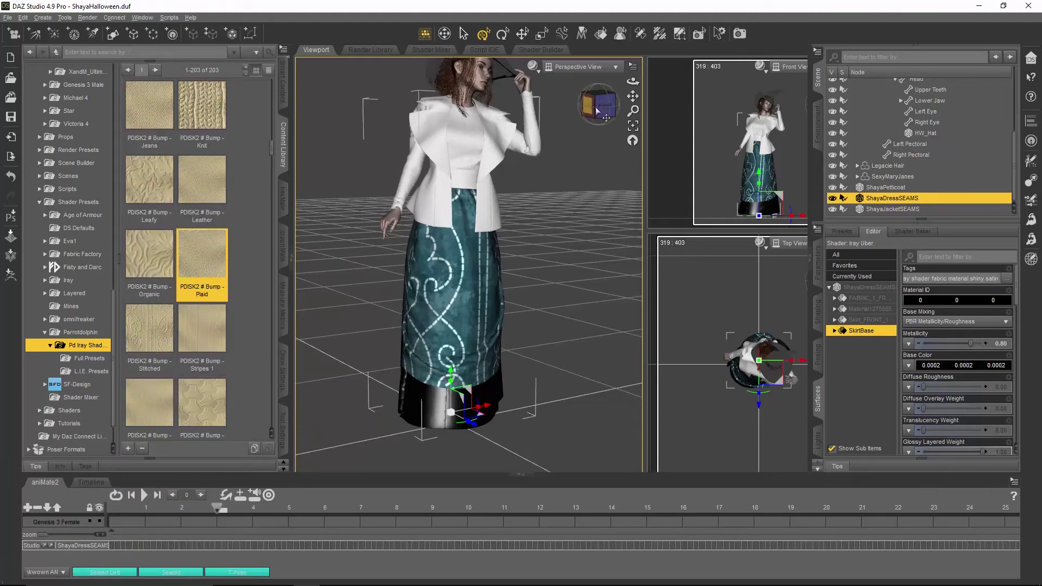
scroll(521, 283, "up", 5)
scroll(522, 283, "down", 5)
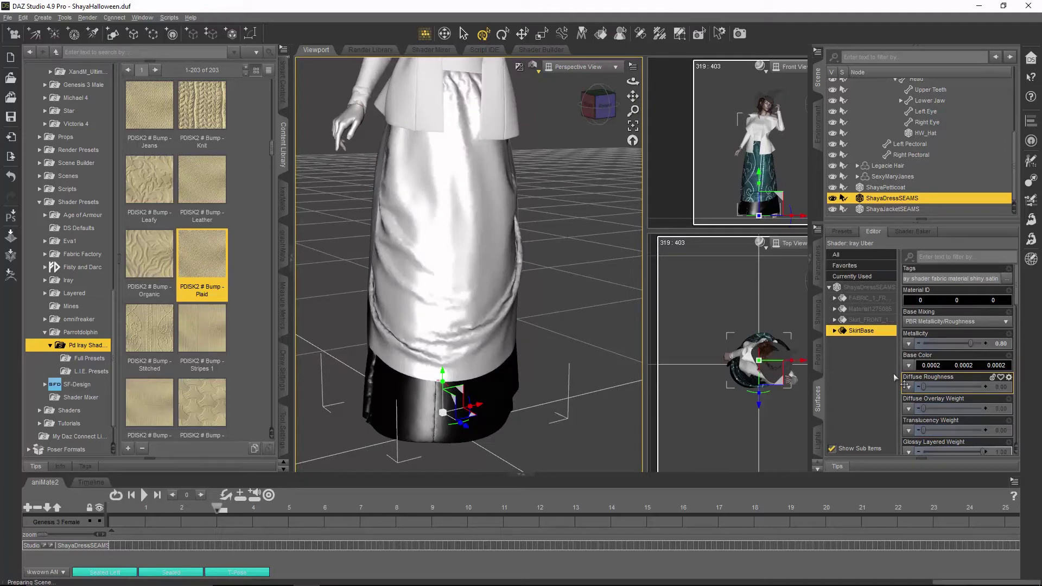
Set the SkirtBase surface's horizontal and vertical tiles to 20 and its base bump to 0.50.
scroll(896, 377, "down", 1)
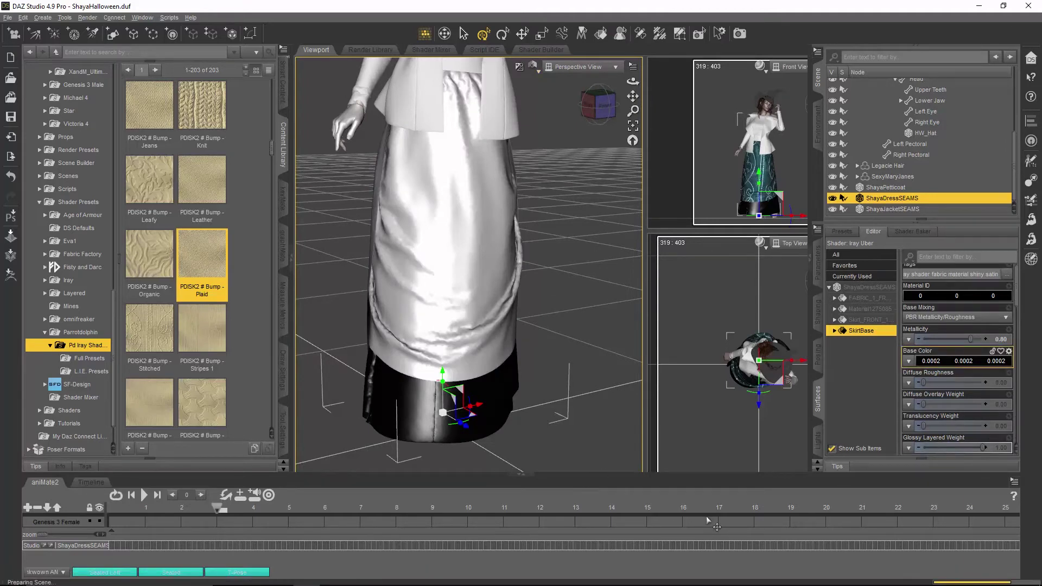
scroll(984, 391, "down", 5)
scroll(984, 390, "down", 5)
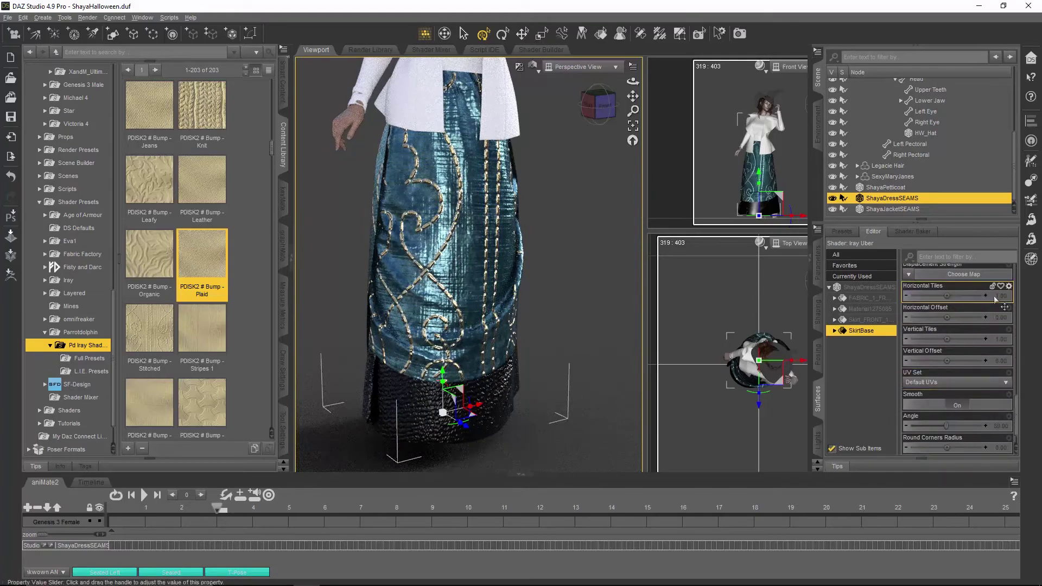
scroll(976, 363, "up", 10)
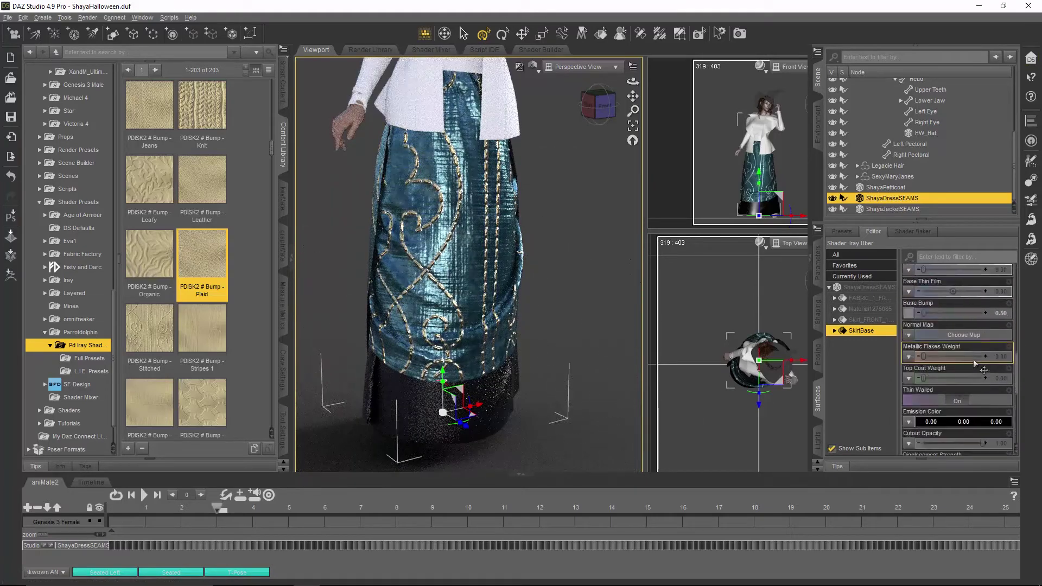
scroll(976, 363, "down", 5)
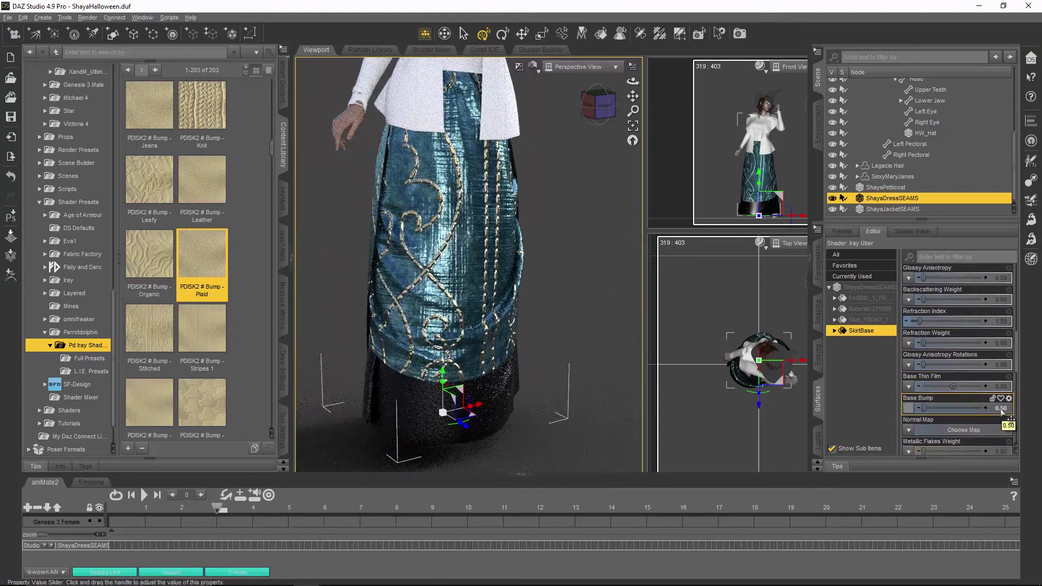
scroll(1010, 413, "down", 5)
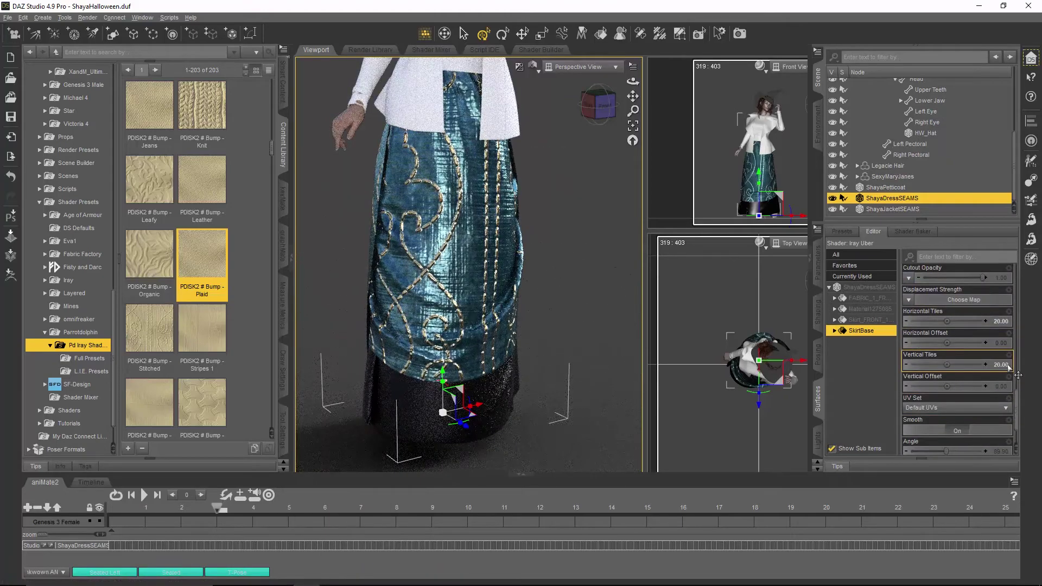
Set the base color of the Skirt_FRONT surface to black.
left_click(866, 319)
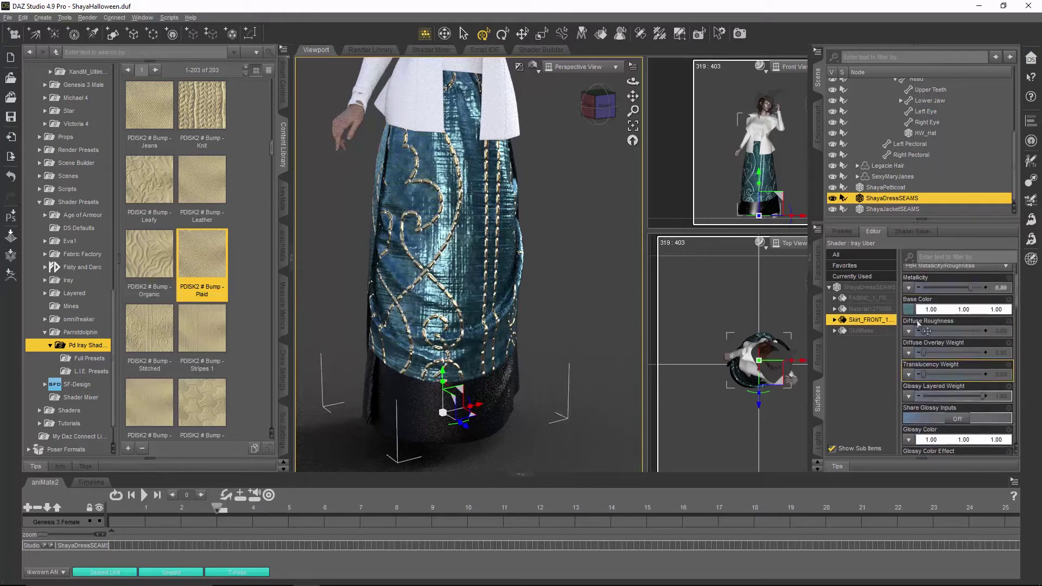
scroll(934, 320, "down", 2)
scroll(934, 320, "up", 2)
left_click(908, 365)
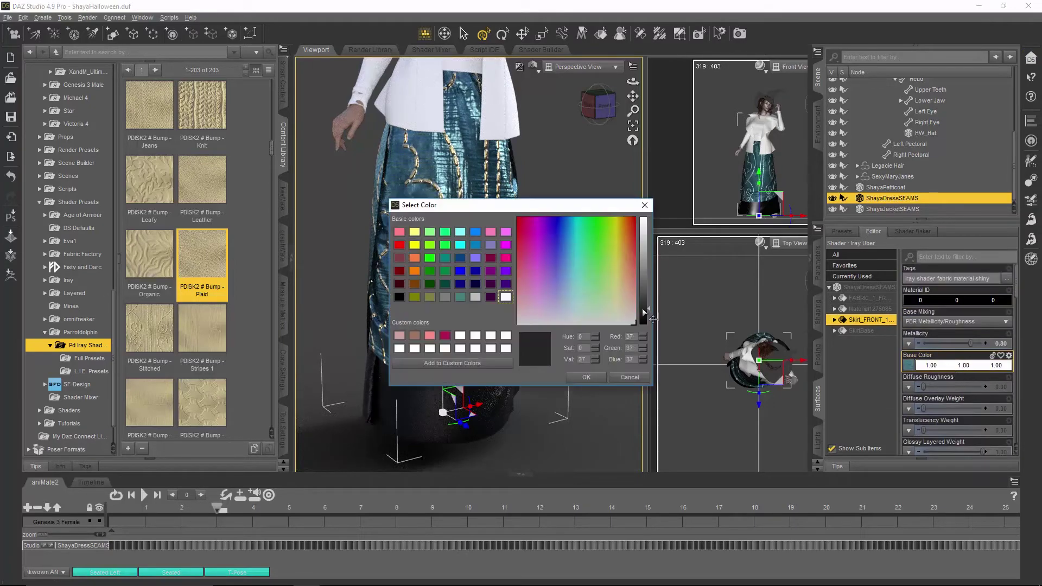
left_click(398, 320)
left_click(600, 366)
left_click(909, 365)
left_click(600, 365)
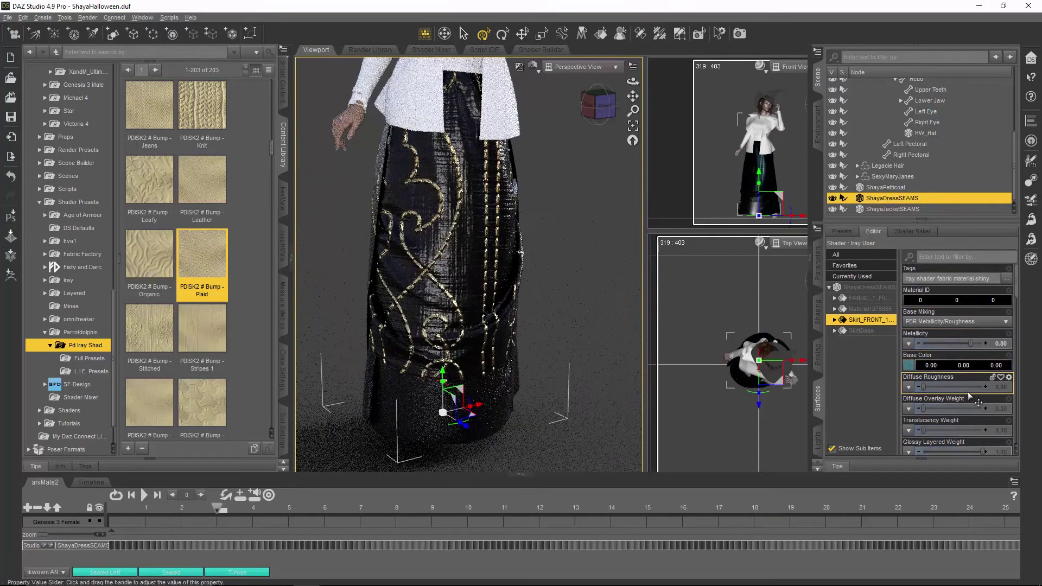
Set the Skirt_FRONT surface's horizontal and vertical tiles to 10.
scroll(977, 392, "down", 5)
scroll(977, 391, "down", 10)
left_click(999, 278)
type("20")
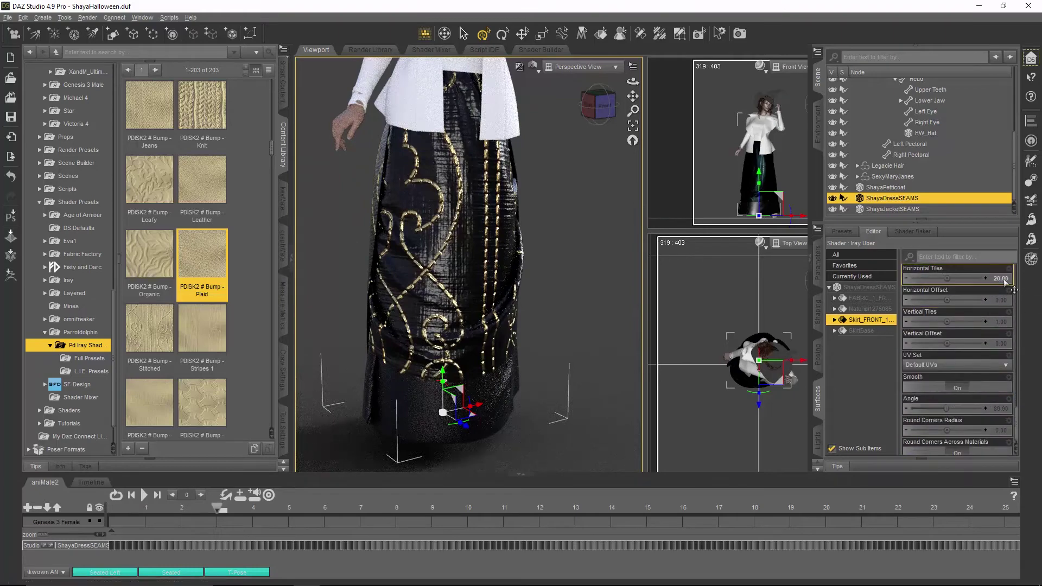
key("Tab")
type("10")
key("Return")
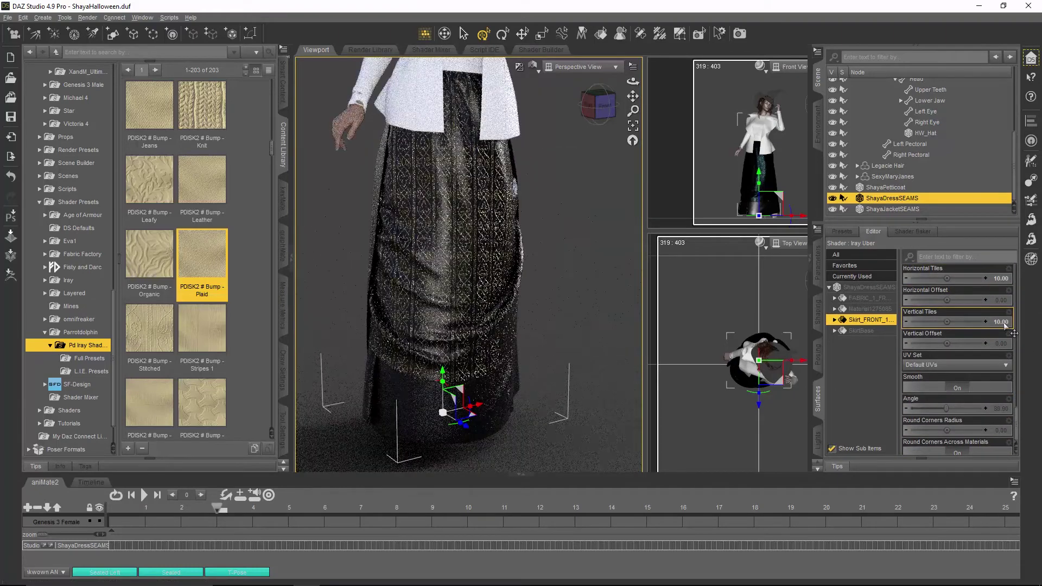
Return the perspective view to textured shading and save the scene.
left_click_drag(595, 105, 522, 292)
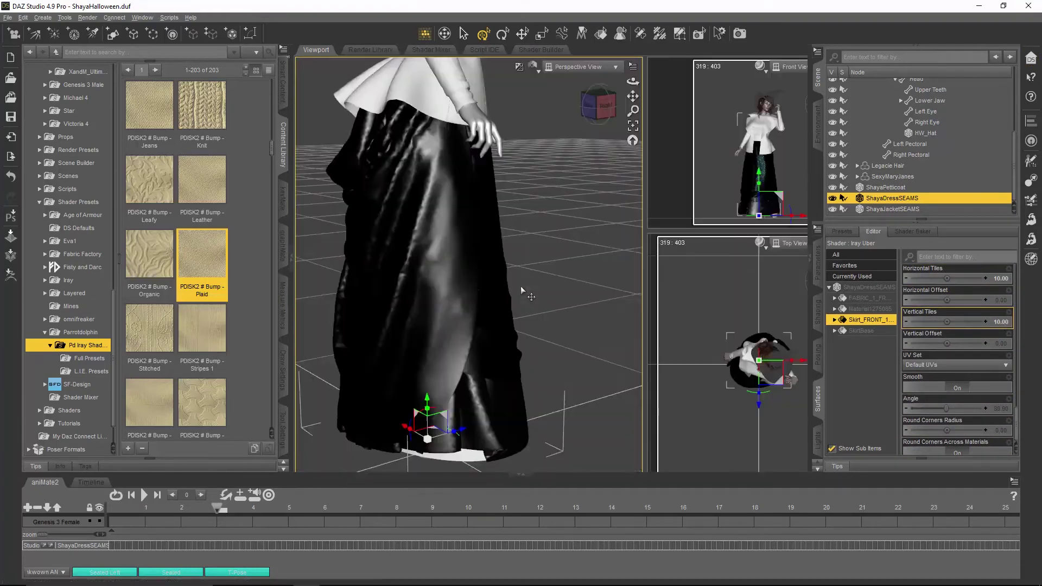
left_click(533, 66)
left_click(537, 133)
key("alt+f")
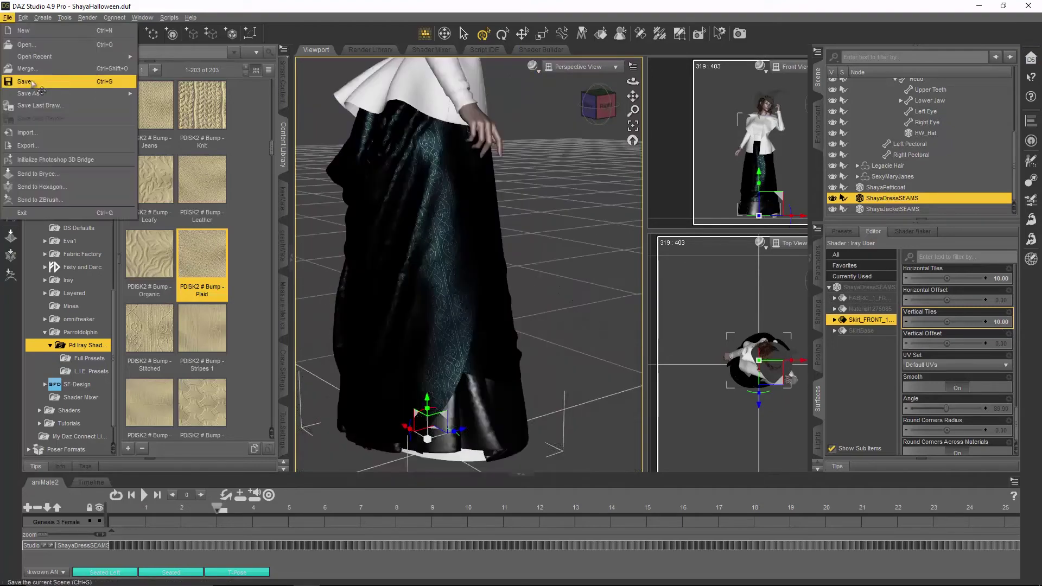
key("s")
Set the horizontal tiles to 10 on the dress's FABRIC_1 and Material1275085 surfaces.
mouse_move(597, 107)
left_mouse_down()
mouse_move(605, 115)
mouse_move(593, 102)
left_mouse_up()
left_click(869, 309)
left_click(868, 320)
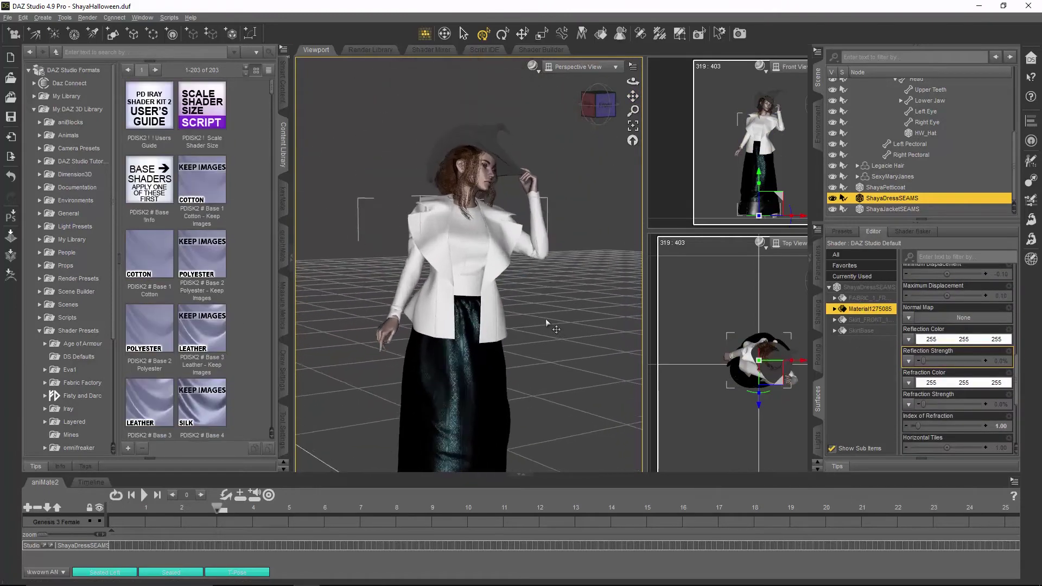
right_click(869, 321)
left_click(896, 326)
left_click(867, 298)
right_click(867, 299)
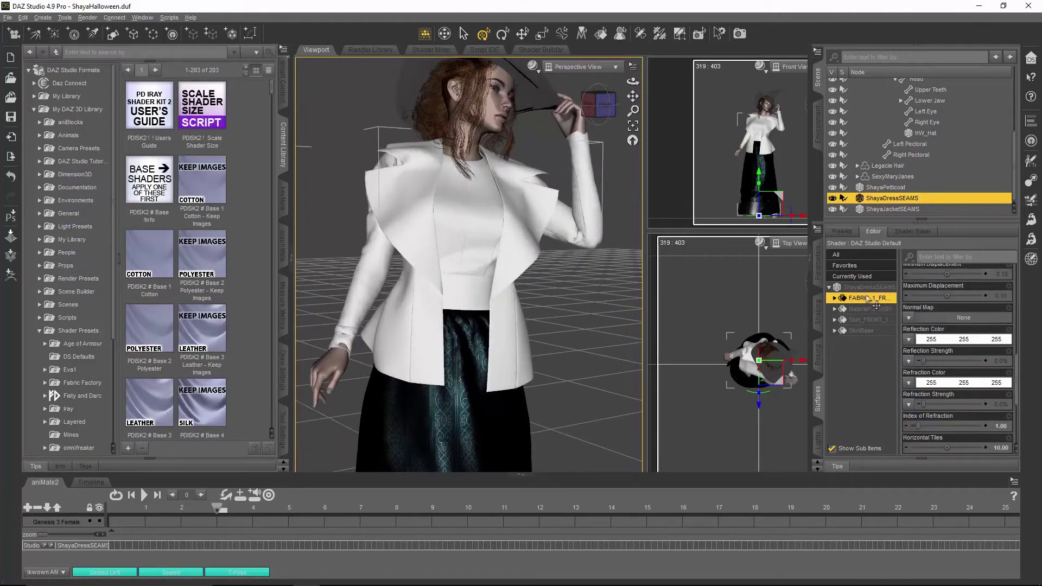
left_click(868, 309)
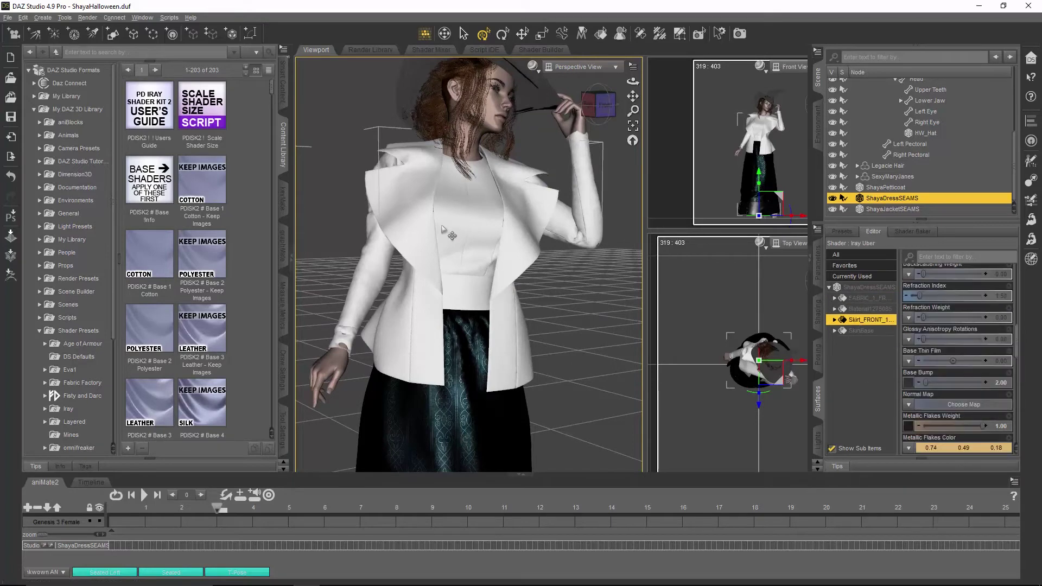
left_click(887, 325)
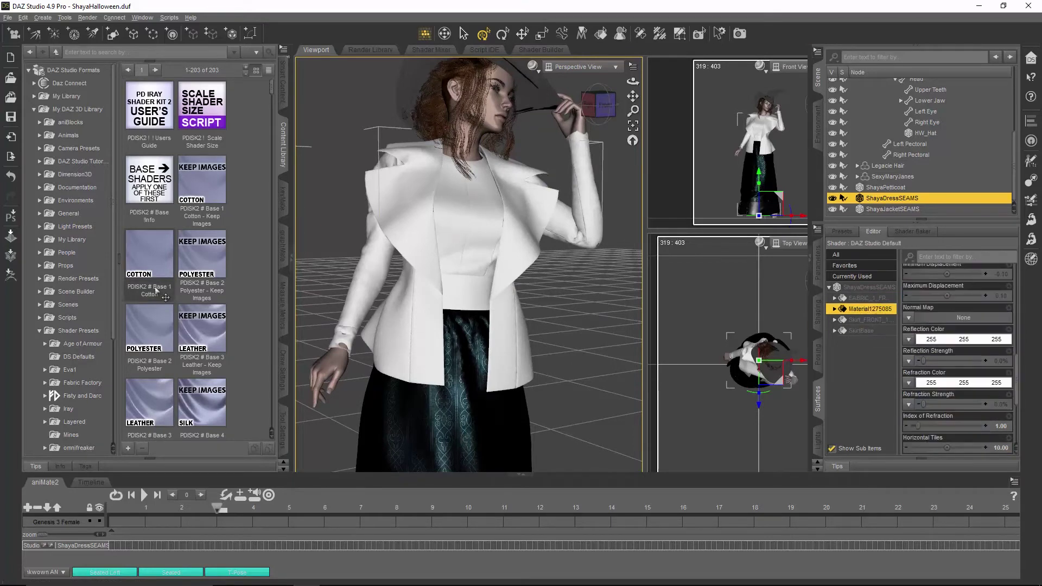
Apply the PDISK2 Stitched 1 full preset to the dress's waistband and bodice surfaces.
scroll(71, 272, "down", 3)
left_click(89, 374)
scroll(207, 178, "down", 1)
double_click(207, 178)
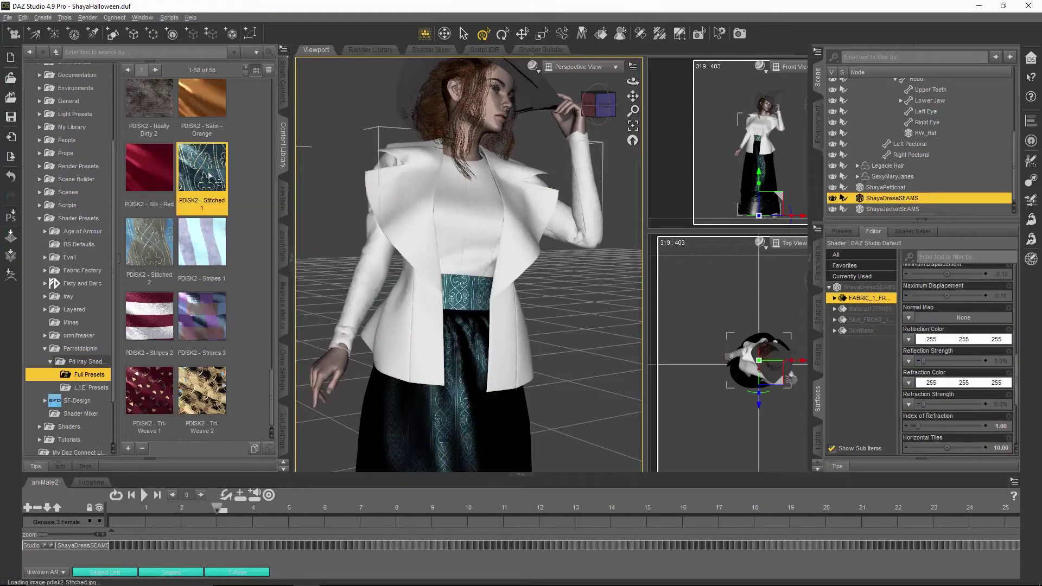
Set the base color of the waistband and bodice surfaces to black and save the scene.
left_click(908, 351)
left_click(609, 349)
left_click(869, 298)
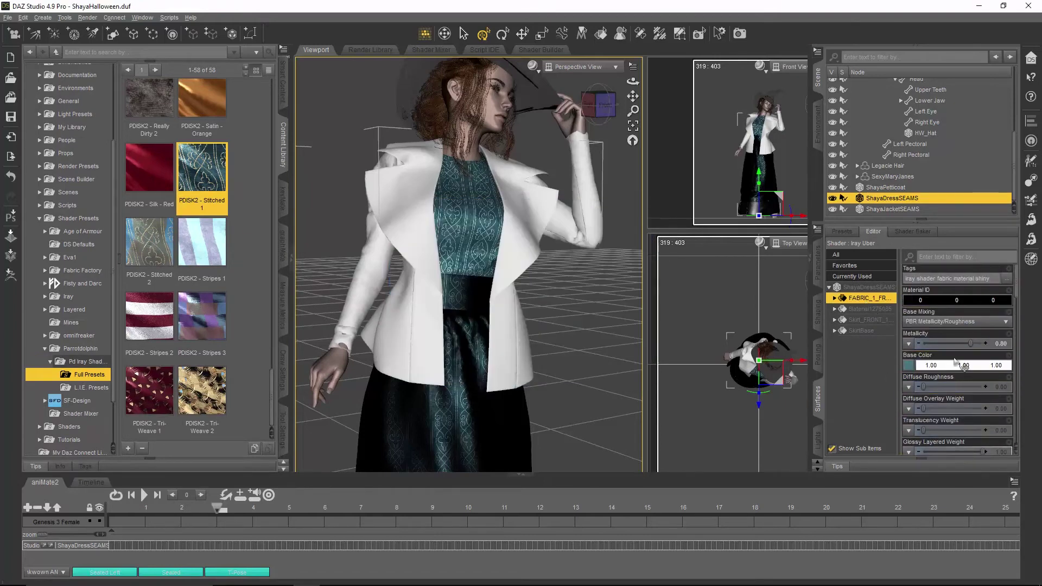
left_click_drag(633, 96, 521, 291)
left_click(7, 17)
left_click(74, 137)
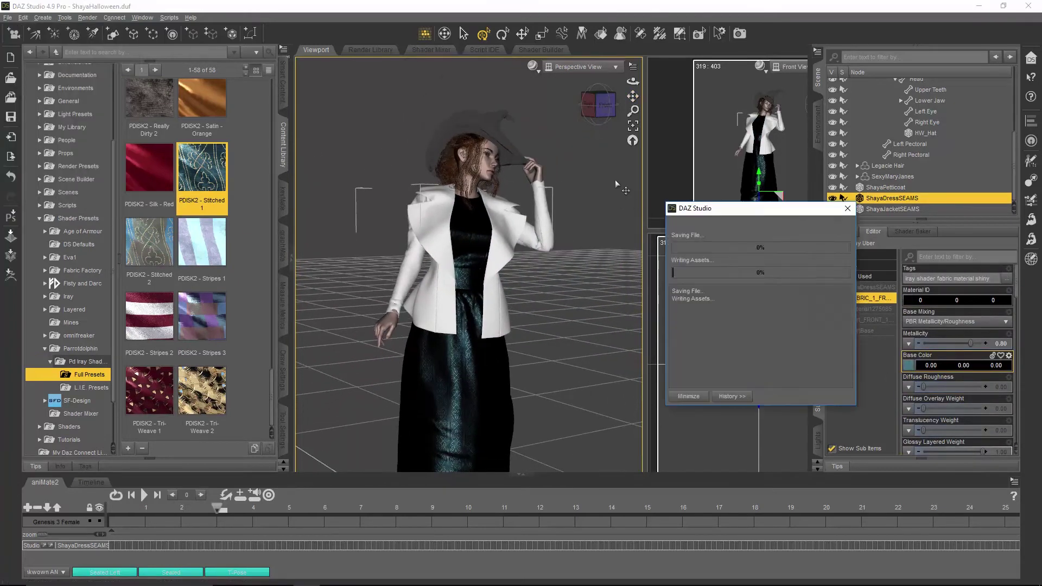
Apply the PDISK2 Leather base shader and the Black base color to the surface of ShayaJacketSEAMS.
left_click(893, 209)
left_click(869, 298)
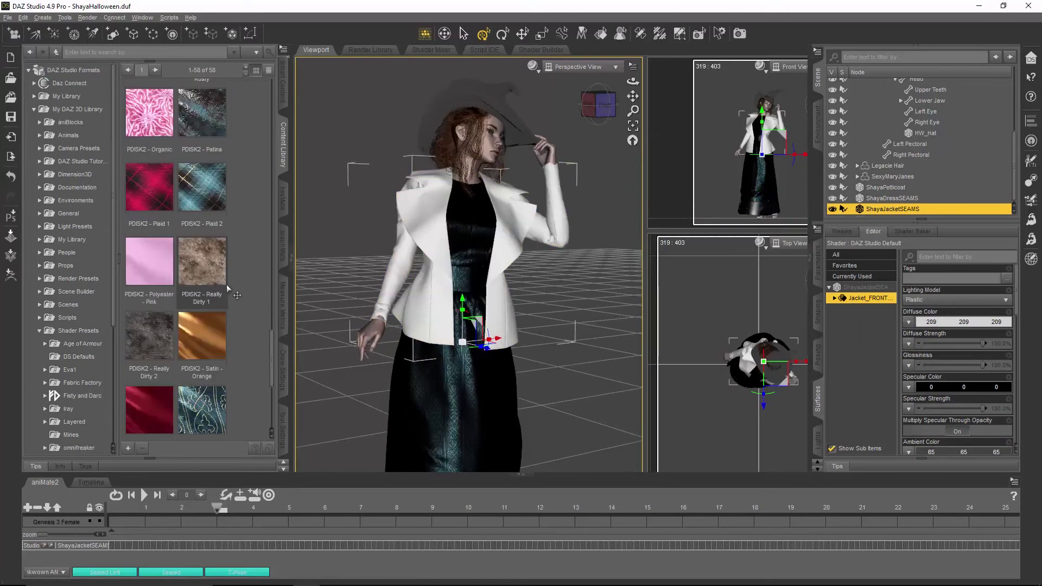
scroll(68, 271, "down", 3)
left_click(87, 361)
scroll(202, 217, "down", 5)
double_click(202, 174)
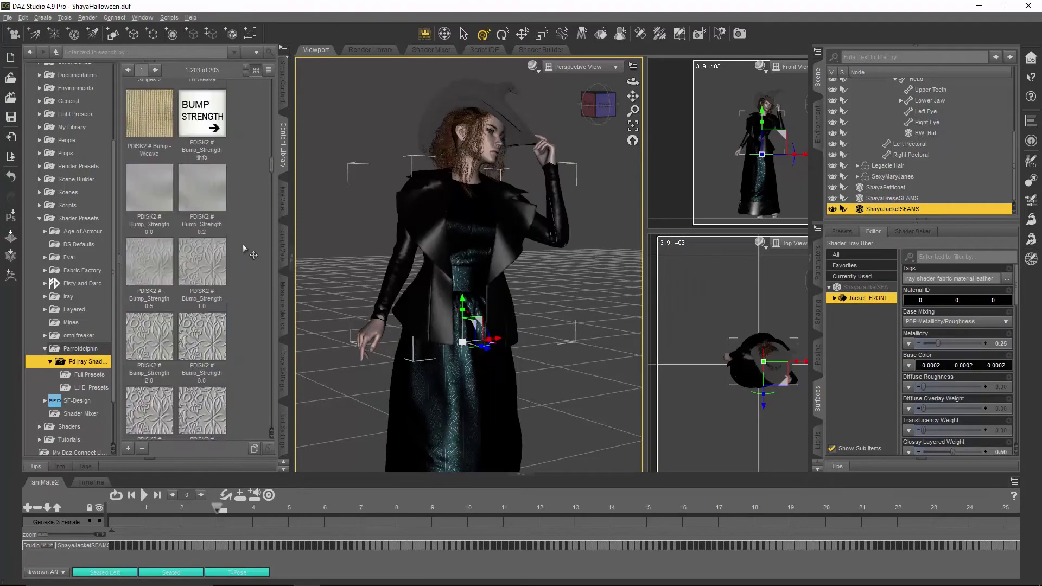
Apply the PDISK2 Bump - Leather preset to the jacket and preview the whole outfit with the Iray render style.
scroll(202, 217, "down", 5)
double_click(202, 179)
left_click(533, 66)
left_click(530, 147)
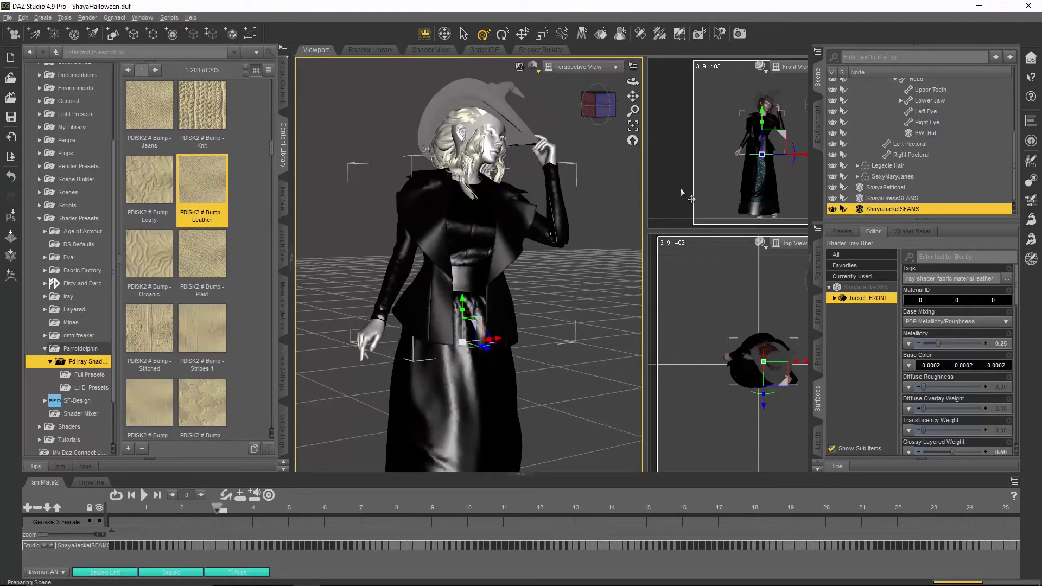
mouse_move(633, 96)
left_mouse_down()
mouse_move(531, 285)
mouse_move(522, 216)
left_mouse_up()
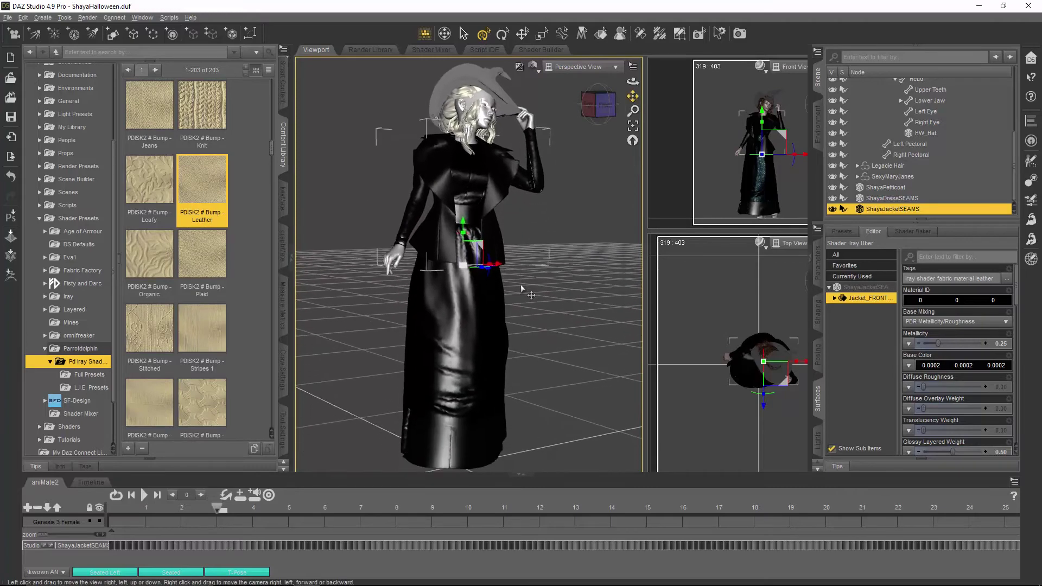
scroll(959, 406, "down", 5)
scroll(968, 414, "down", 10)
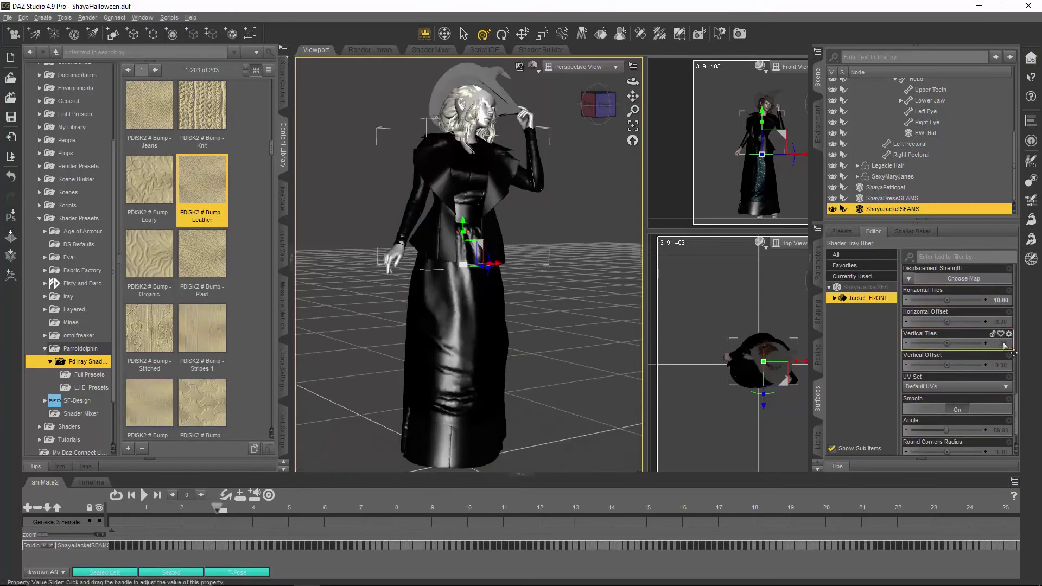
scroll(981, 335, "up", 8)
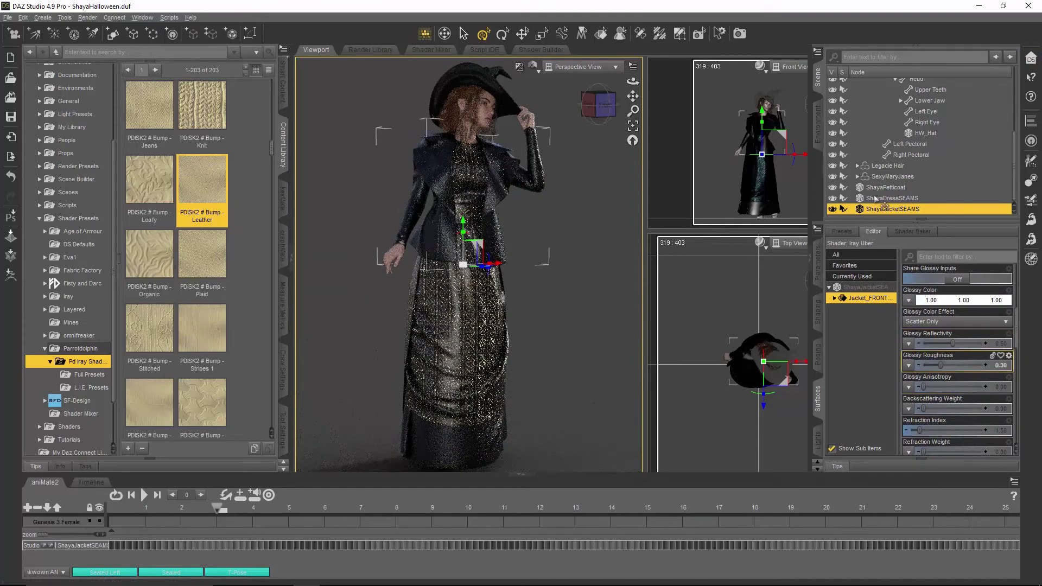
Set the metallic flakes color of the ShayaDressSEAMS skirt front surface to blue (0.013, 0.016, 0.74).
key("Up")
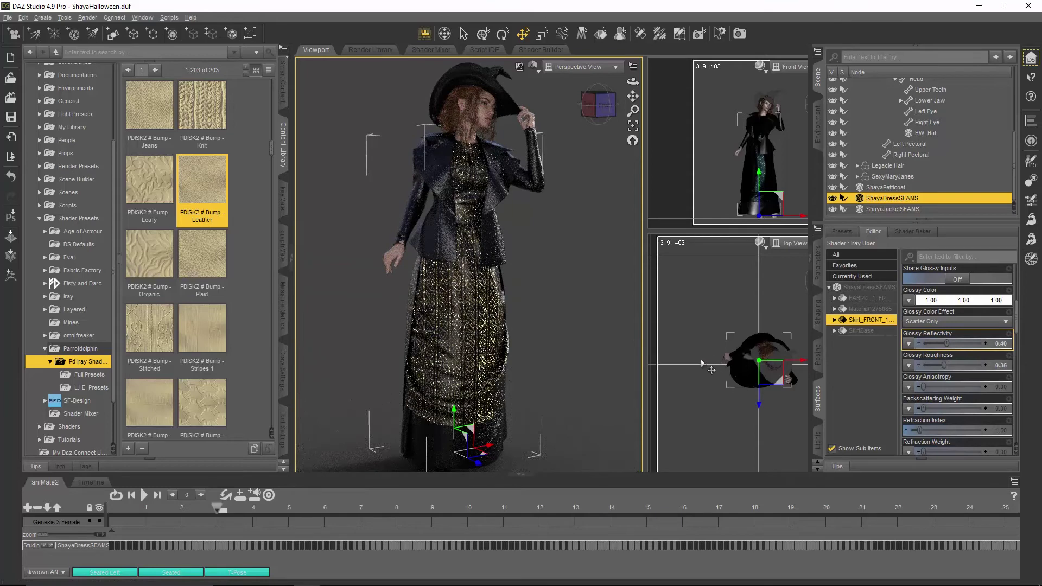
scroll(935, 387, "down", 3)
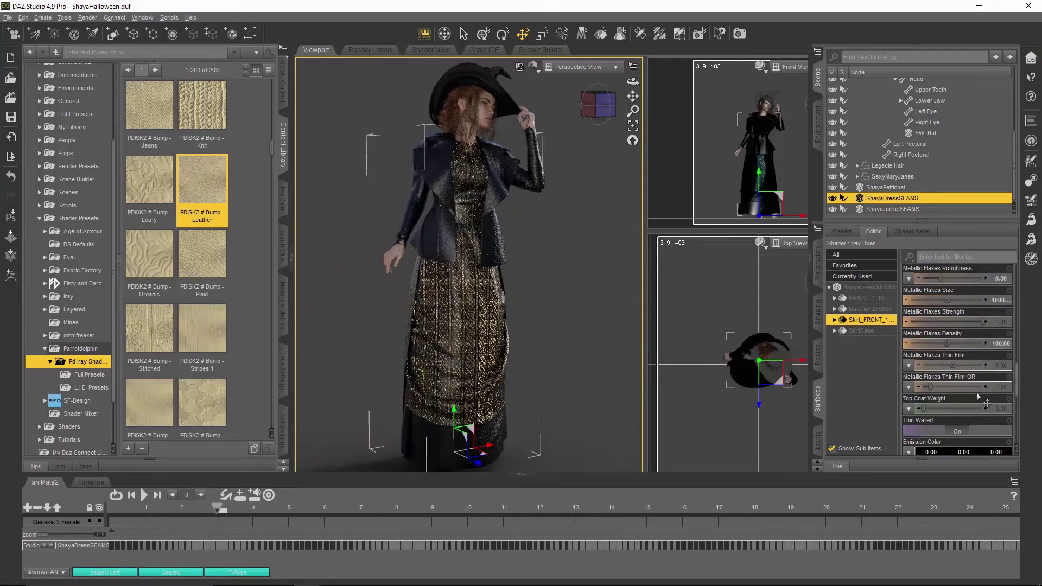
left_click(935, 387)
key("Return")
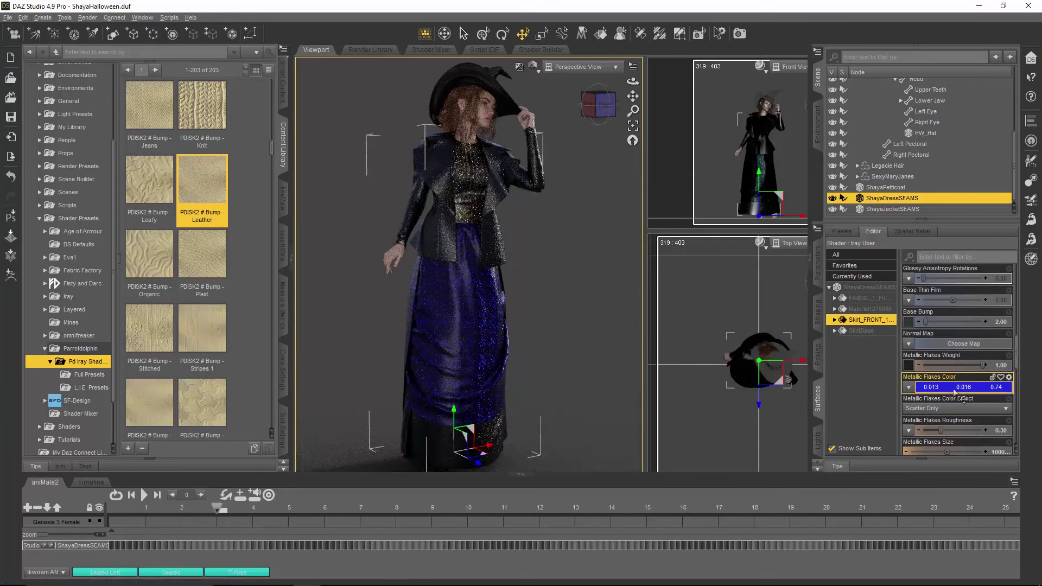
left_click(933, 387)
key("Return")
left_click(946, 387)
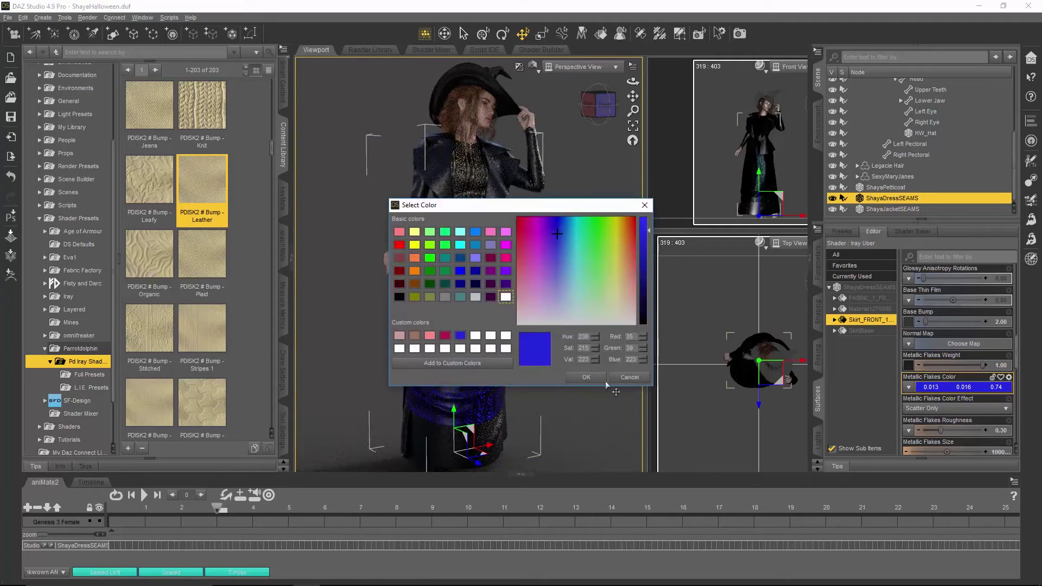
key("Return")
Give the dress's FABRIC_1 front surface the blue metallic flakes color 0.013, 0.016, 0.74.
key("Up")
key("Up")
left_click(945, 387)
key("Return")
left_click(945, 387)
left_click(629, 376)
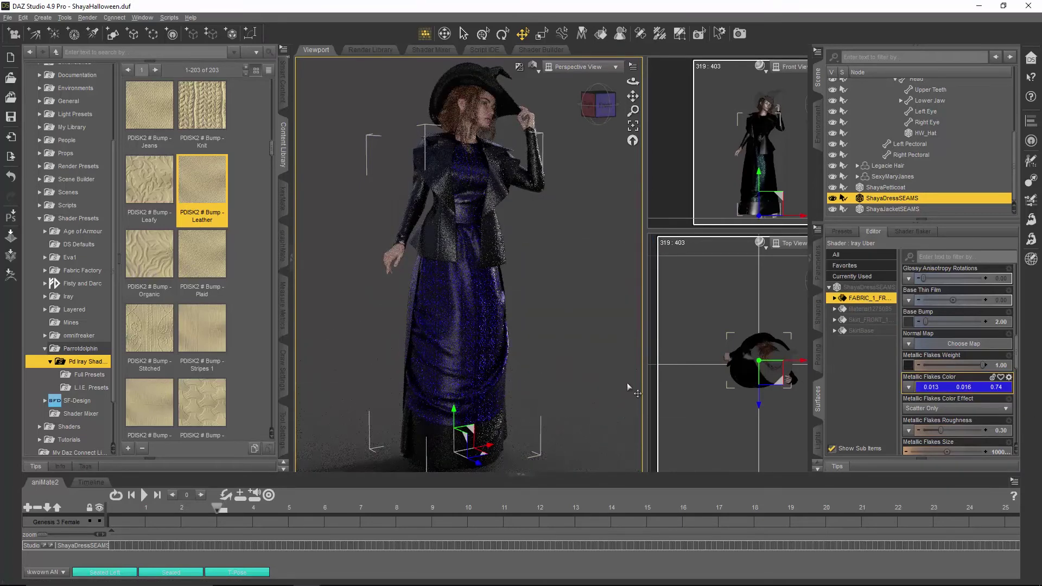
left_click_drag(628, 387, 640, 287, "alt")
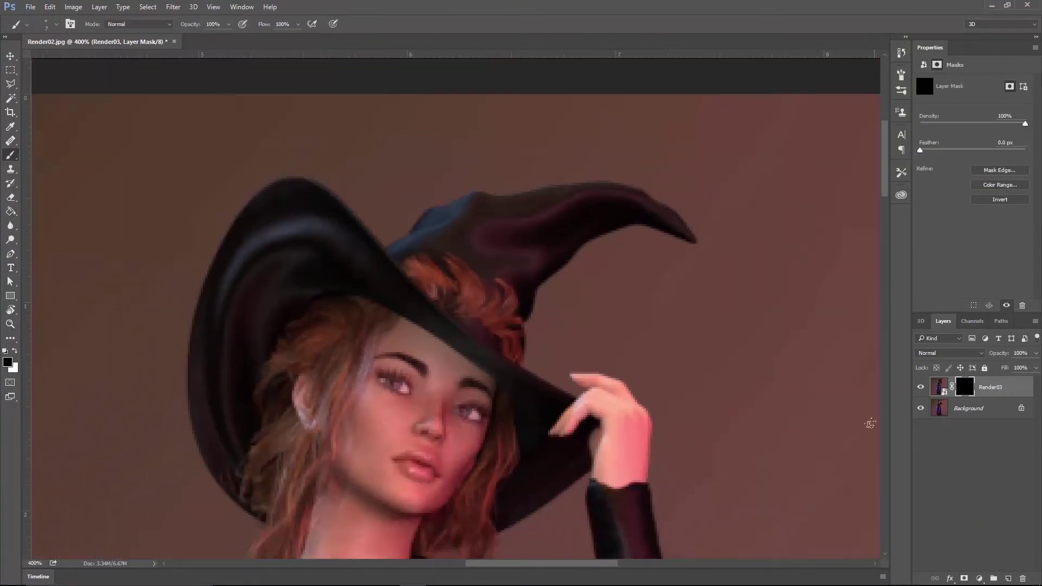
In Photoshop, choose a brush and paint the Render03 layer mask to cover the hair poking through the hat.
left_click(57, 23)
double_click(110, 130)
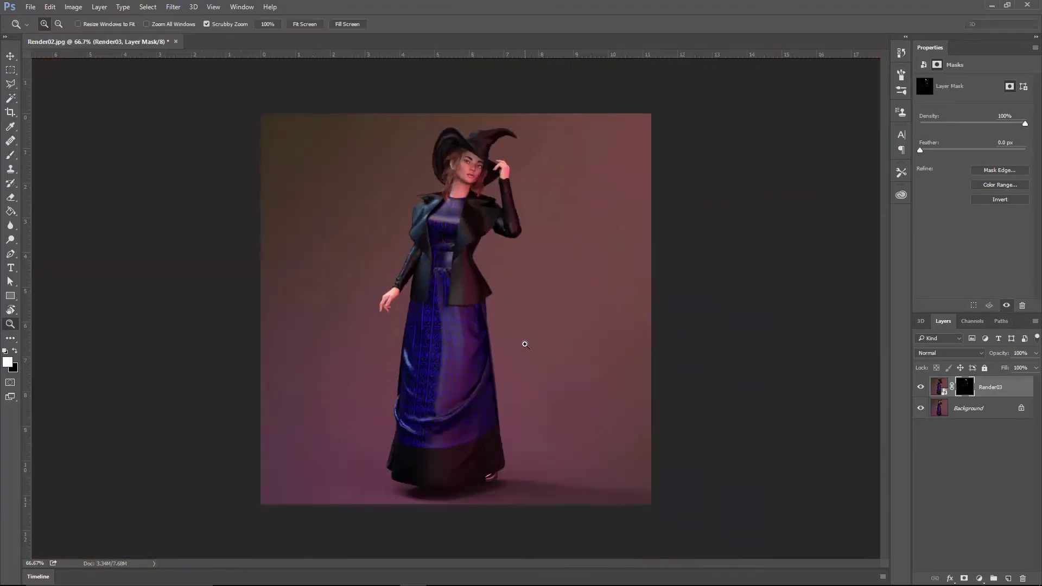
Apply a filter to Layer 0 copy, which blends as Overlay, and lower the layer's opacity.
left_click(173, 7)
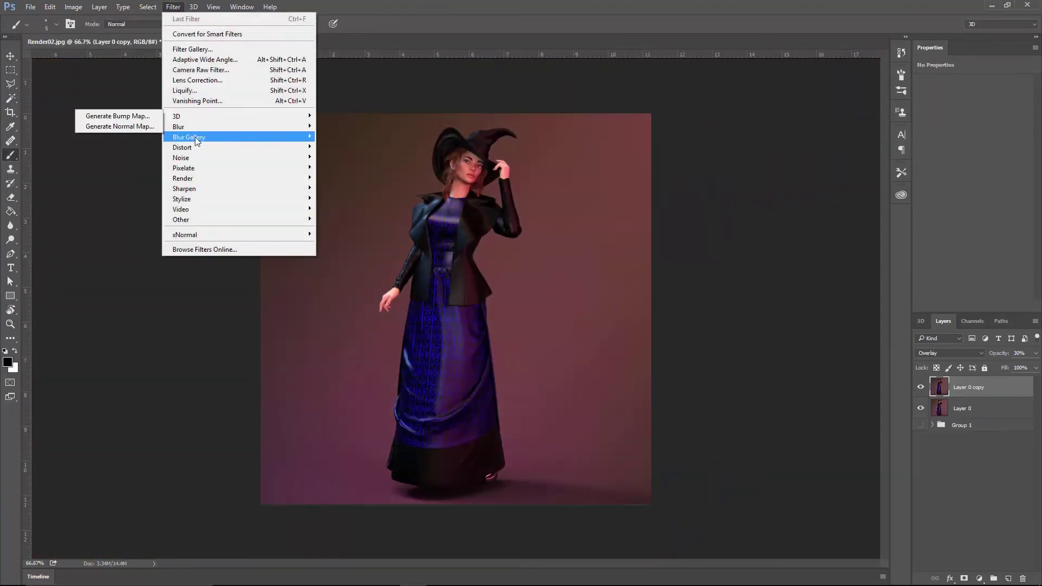
left_click(136, 152)
left_click(740, 145)
left_click(1036, 352)
left_click_drag(1015, 367, 993, 367)
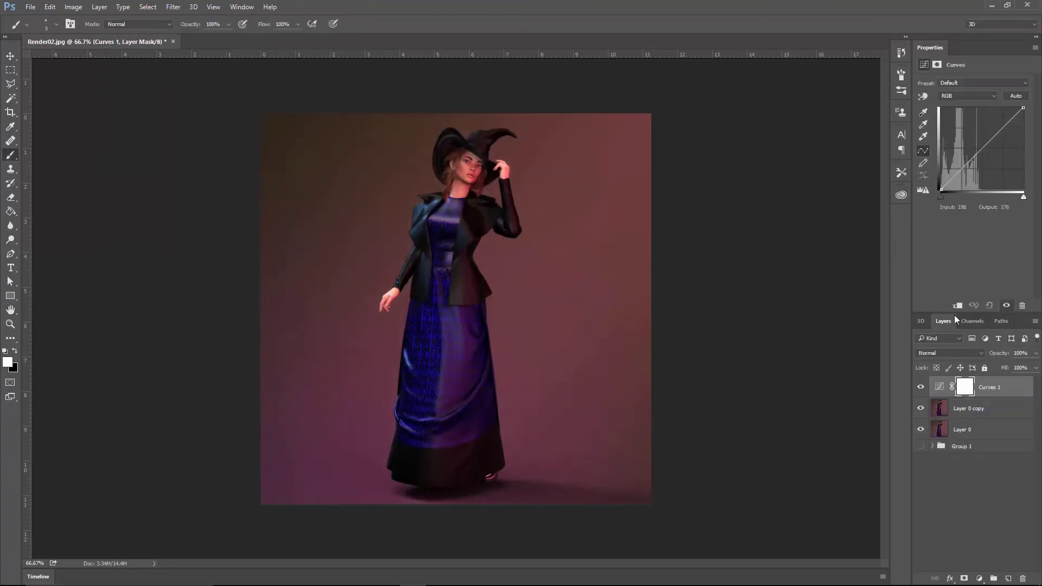
Brighten the front-view image by shaping the RGB curve of Curves 1, and compare it with the adjustment hidden.
left_click_drag(982, 141, 990, 169)
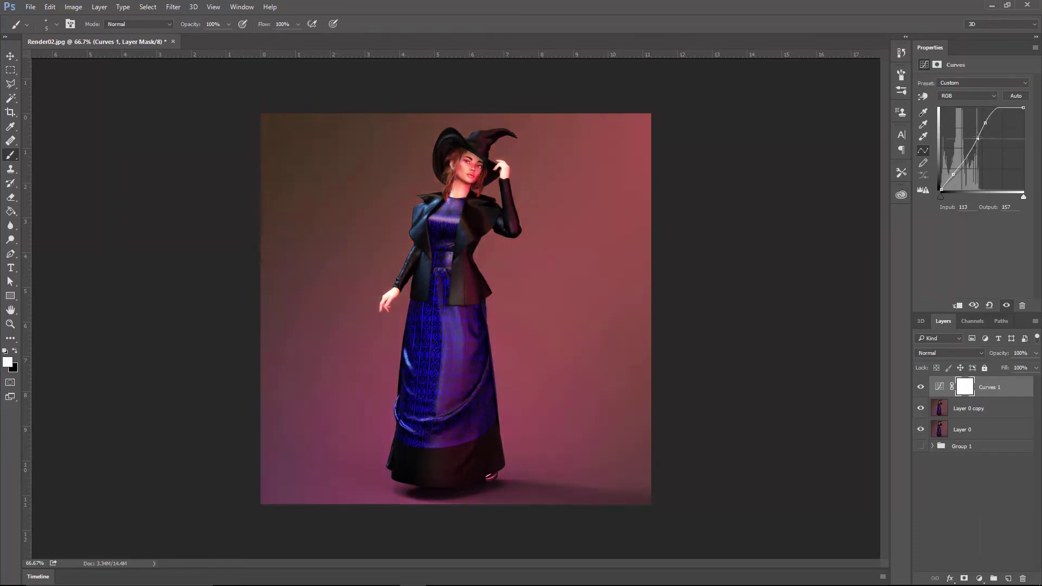
left_click_drag(990, 124, 974, 154)
left_click(976, 144)
key("ctrl+z")
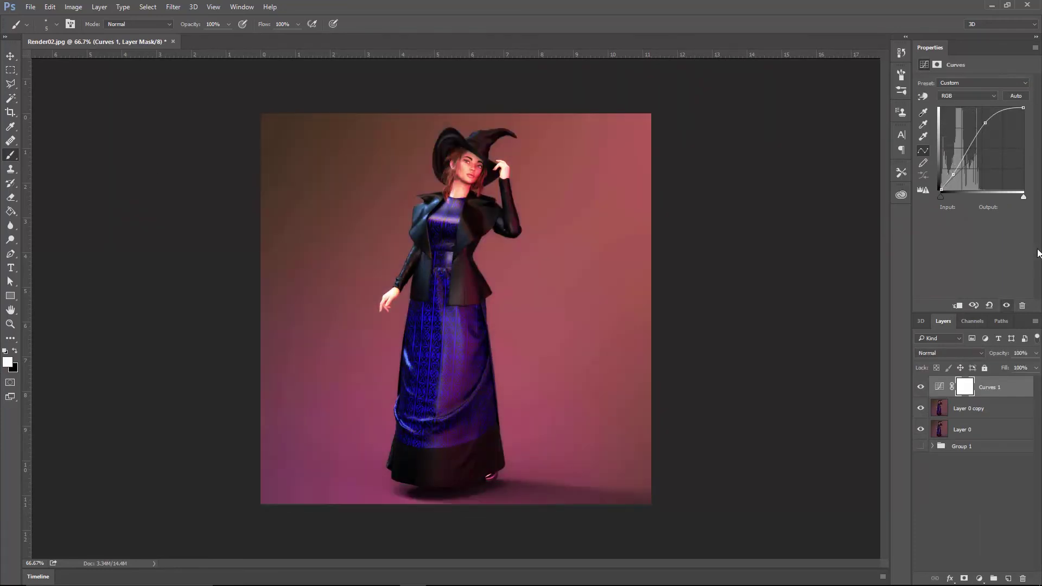
left_click(921, 389)
left_click(920, 388)
Save the composite in the Render folder under the file name Comp, choosing its file type.
key("ctrl+shift+s")
type("Comp")
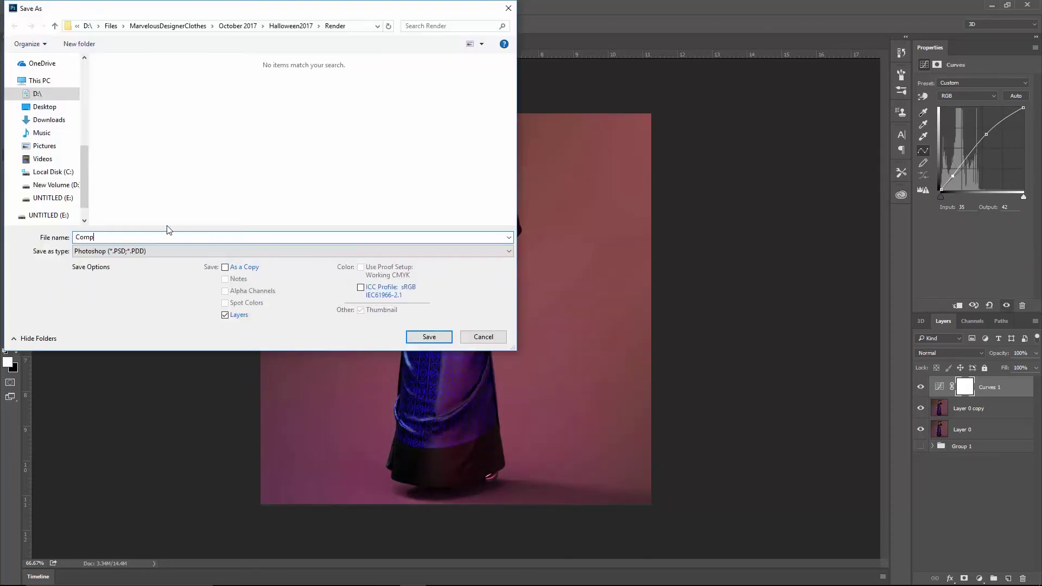
left_click(217, 250)
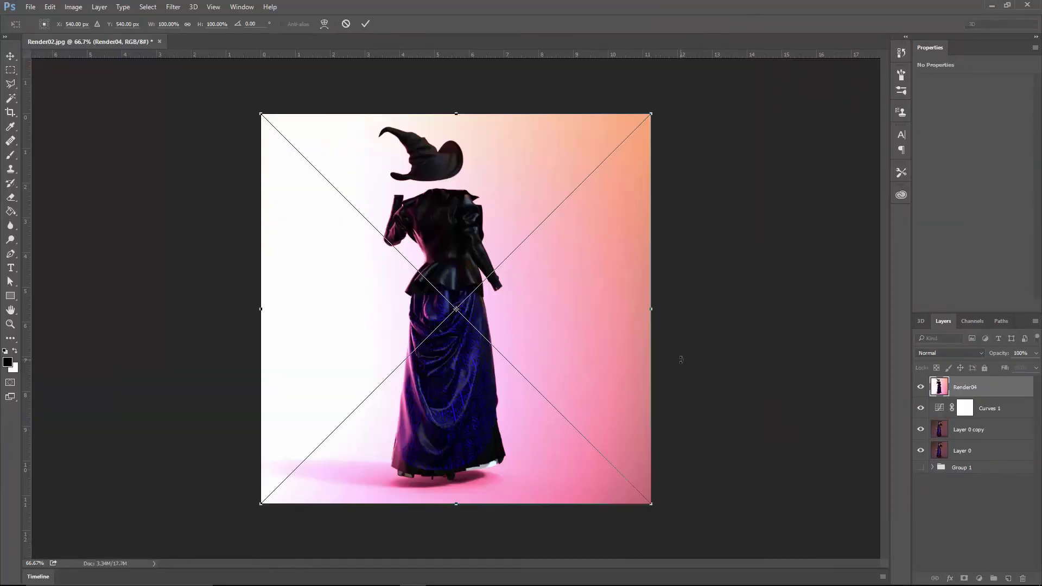
Hide the front-view layers and paint the Render04 mask so the hat covers the hair at the back.
left_click(921, 429)
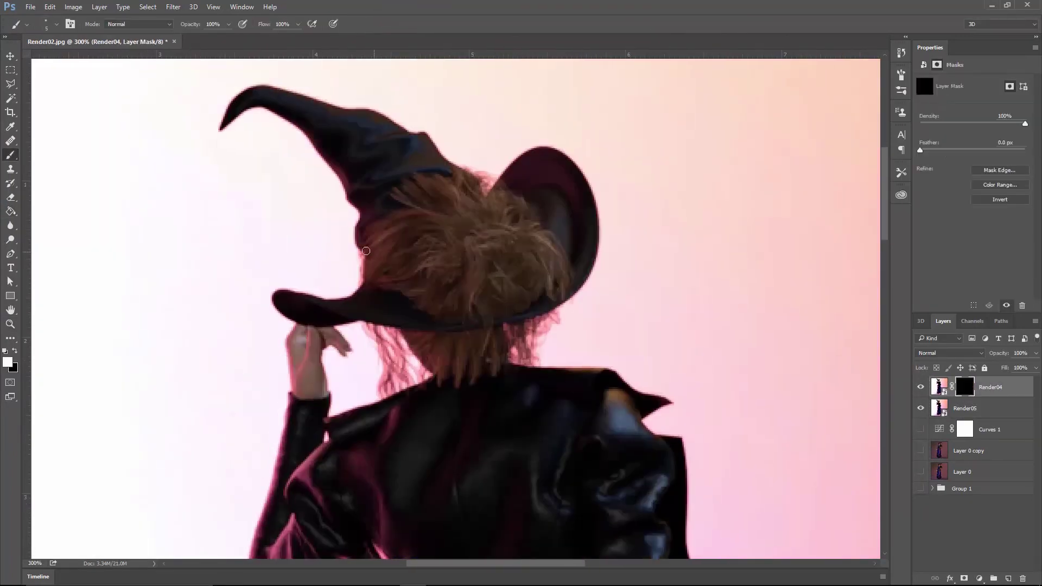
mouse_move(484, 183)
left_mouse_down()
mouse_move(393, 238)
mouse_move(440, 321)
left_mouse_up()
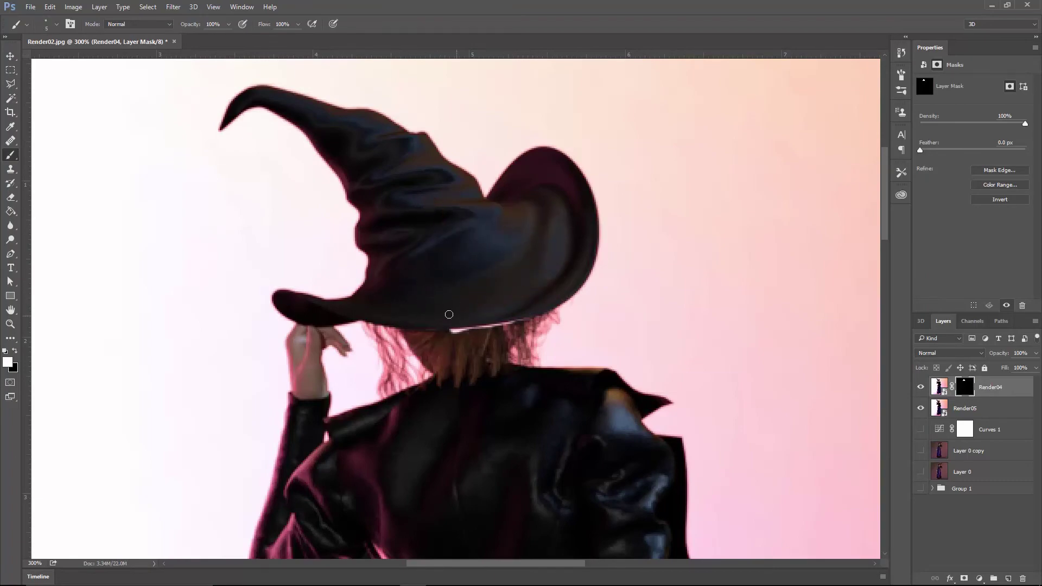
scroll(588, 294, "down", 10)
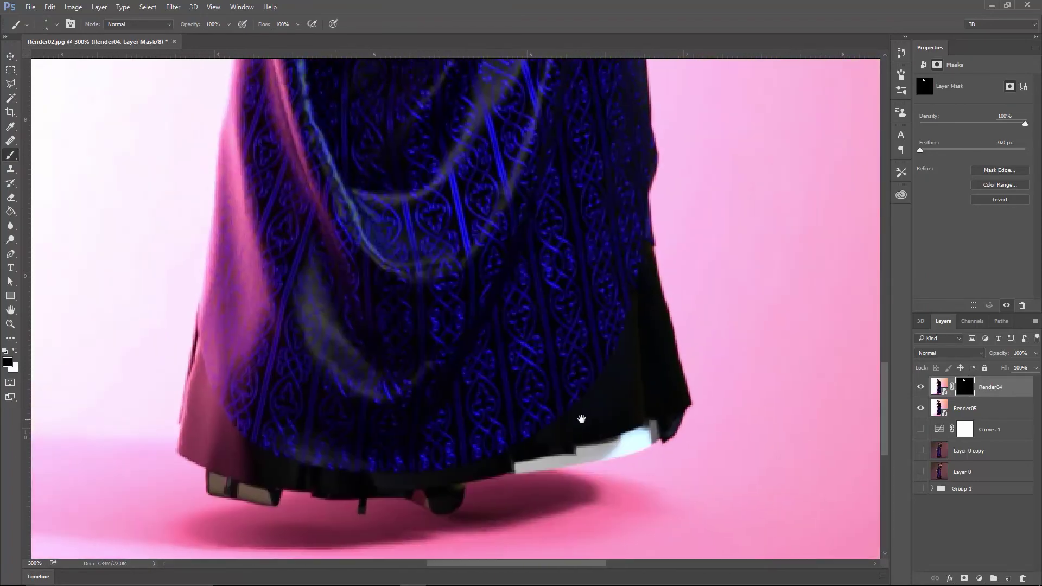
scroll(579, 419, "up", 10)
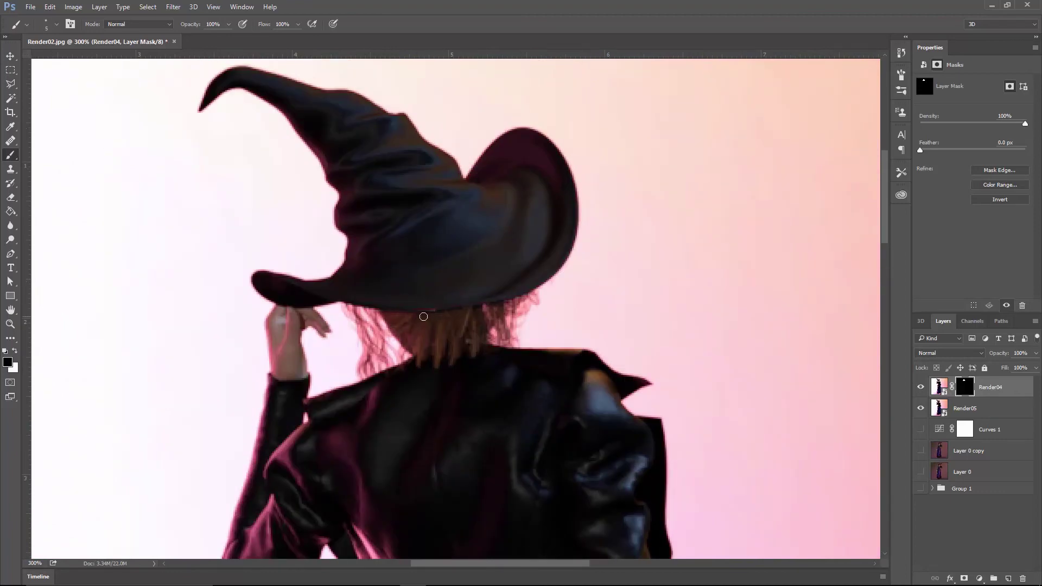
Refine the Render04 mask with a smaller brush along the hair between the hat brim and the jacket collar.
key("x")
key("bracketleft")
key("bracketleft")
key("bracketleft")
mouse_move(463, 302)
left_mouse_down("ctrl")
mouse_move(526, 410)
mouse_move(444, 188)
mouse_move(470, 233)
left_mouse_up("ctrl")
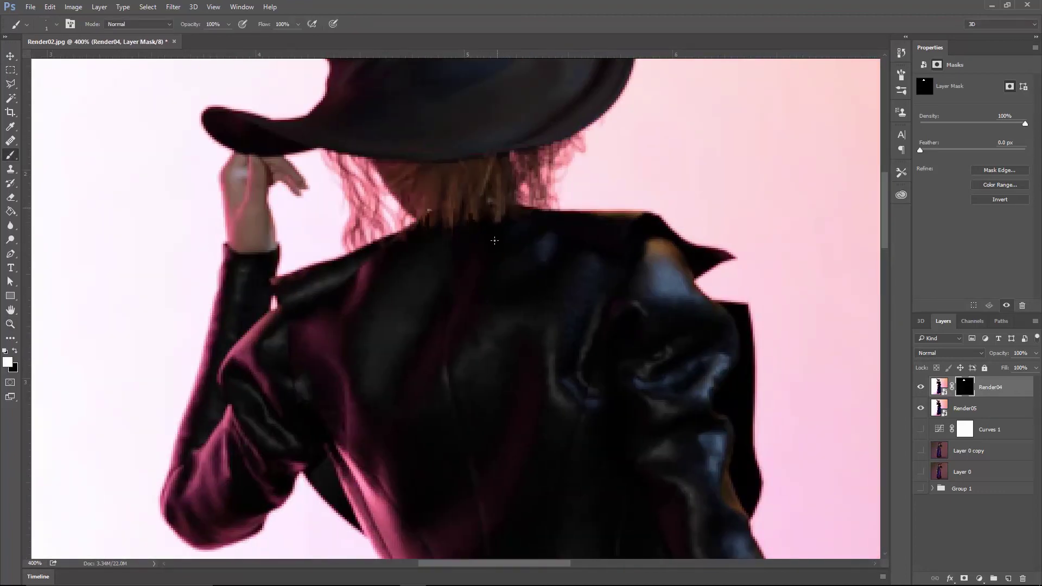
key("ctrl+minus")
key("ctrl+minus")
key("ctrl+minus")
key("ctrl+minus")
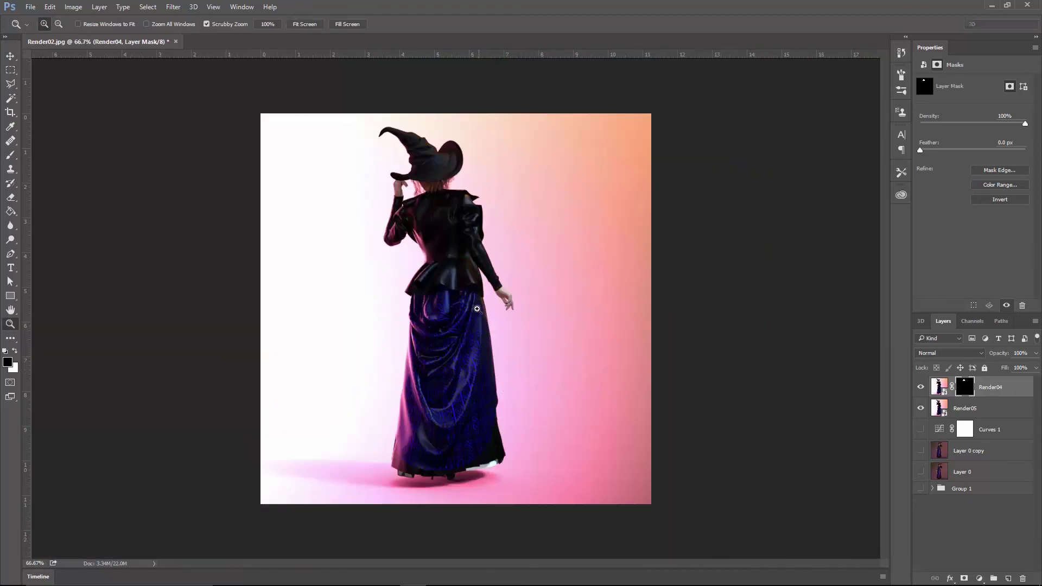
Group the back-view render layers and duplicate the group, keeping Group 2 as a hidden backup below the front-view layers.
key("ctrl+g")
key("ctrl+j")
left_click_drag(972, 395, 979, 471)
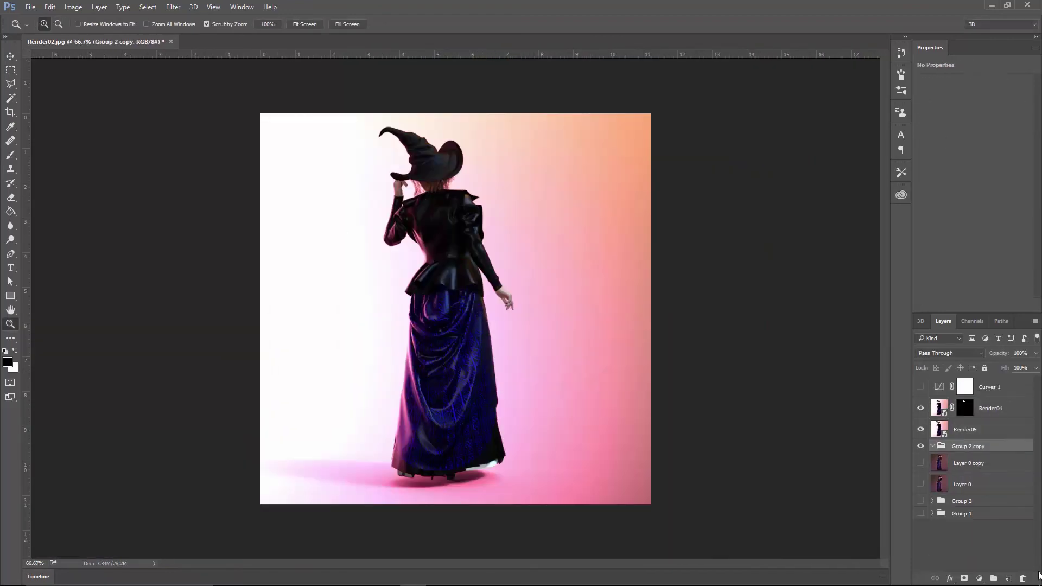
Merge Render04 with Render05, duplicate the merged layer, and blend the copy as Overlay at 35% opacity.
right_click(955, 408)
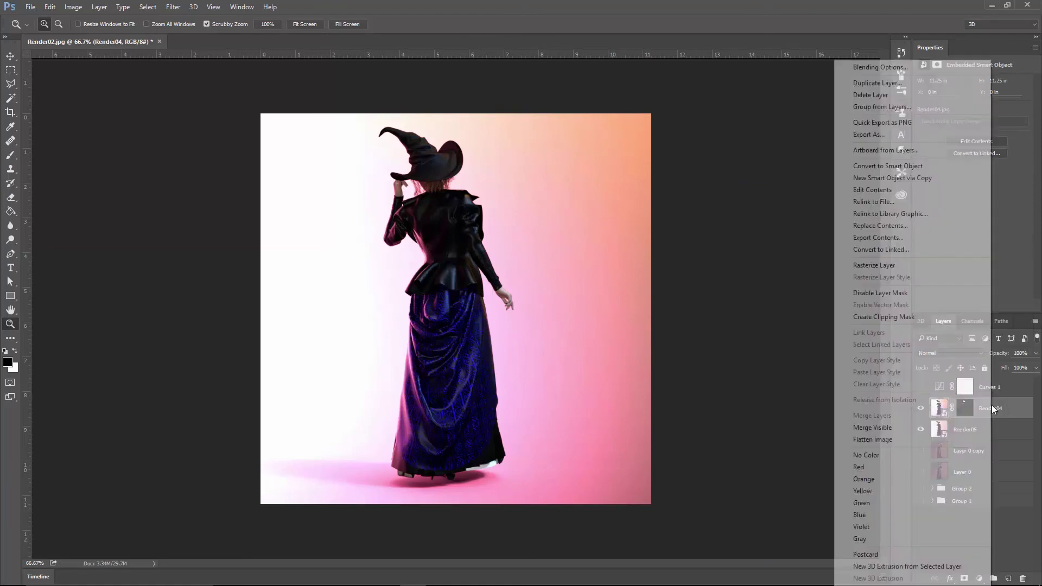
key("Escape")
left_click(962, 354)
left_click(924, 408)
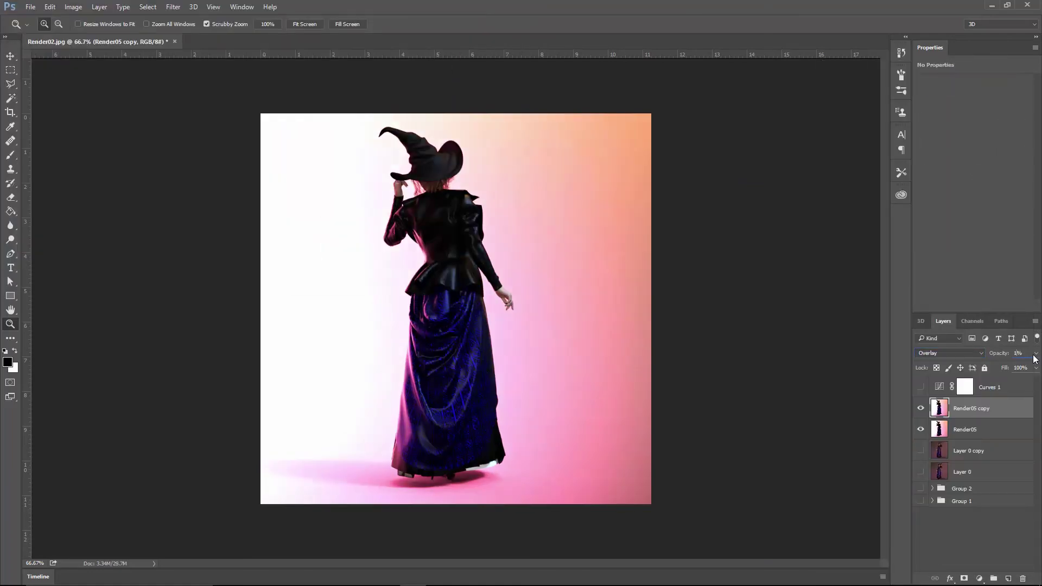
key("3")
key("5")
Show the Curves 1 adjustment on the back view and duplicate it as a separate adjustment layer.
left_click(921, 387)
left_click(922, 387)
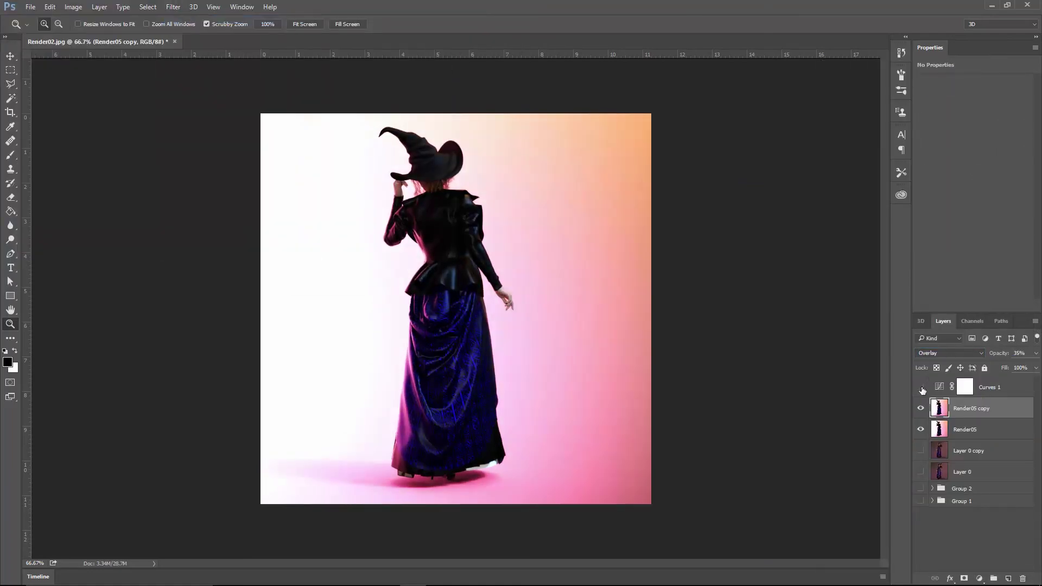
left_click(921, 387)
left_click_drag(983, 387, 977, 439, "alt")
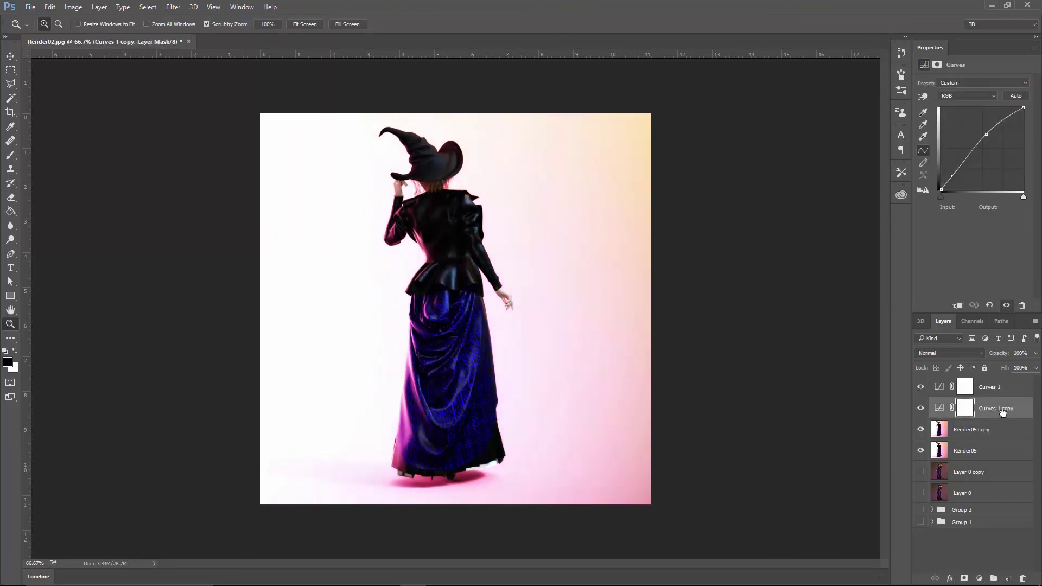
Invert the Curves 1 copy mask to black and ready the brush with white paint.
left_click(965, 387)
key("b")
scroll(515, 280, "up", 5, "alt")
key("ctrl+i")
key("x")
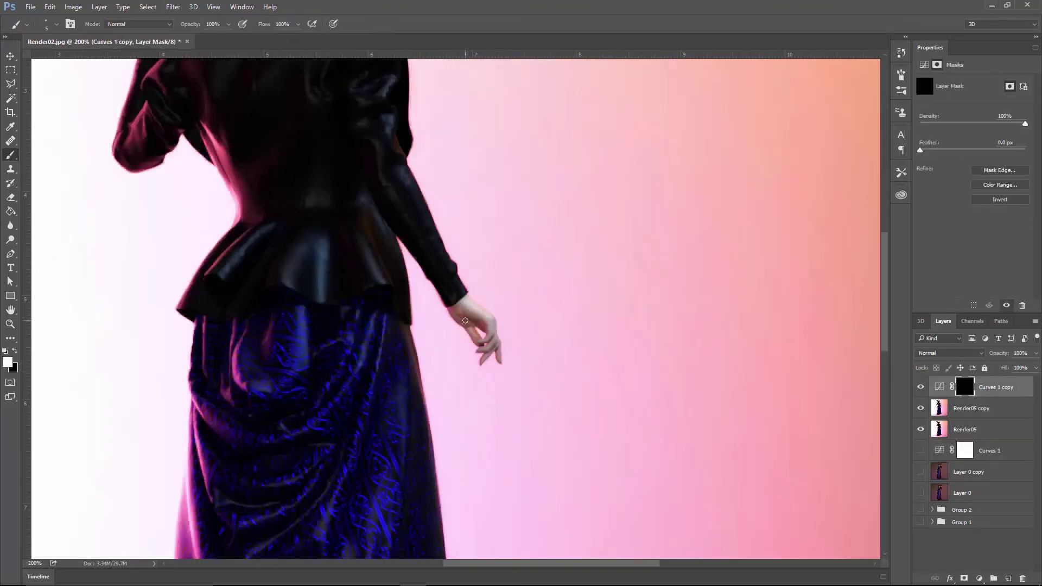
Paint the Curves 1 copy mask over the lowered hand and the hand holding the hat to brighten their skin.
left_click_drag(482, 310, 499, 364)
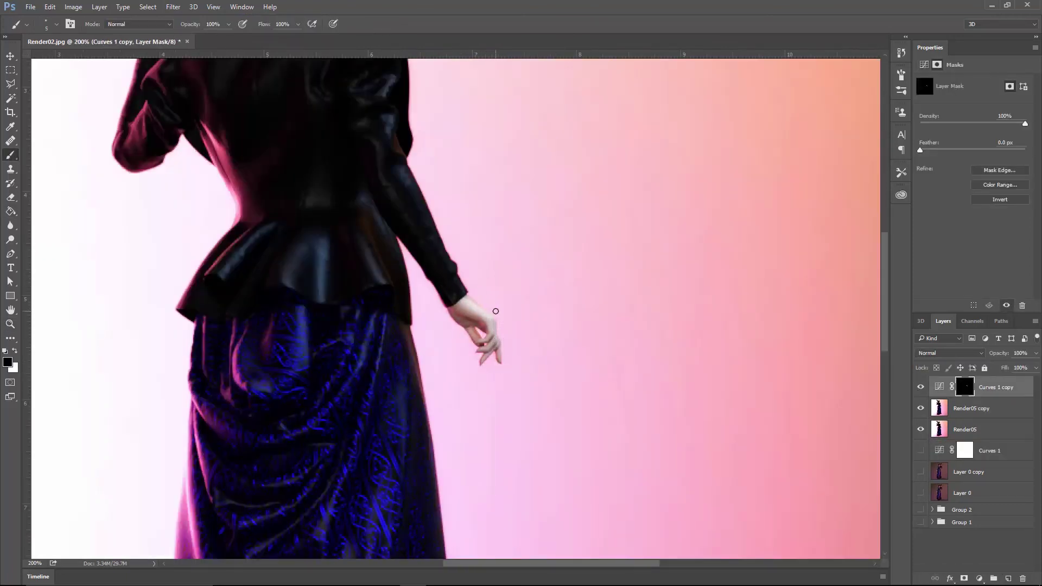
key("x")
scroll(360, 302, "up", 6)
scroll(360, 302, "left", 4, "ctrl")
left_click_drag(362, 332, 367, 297)
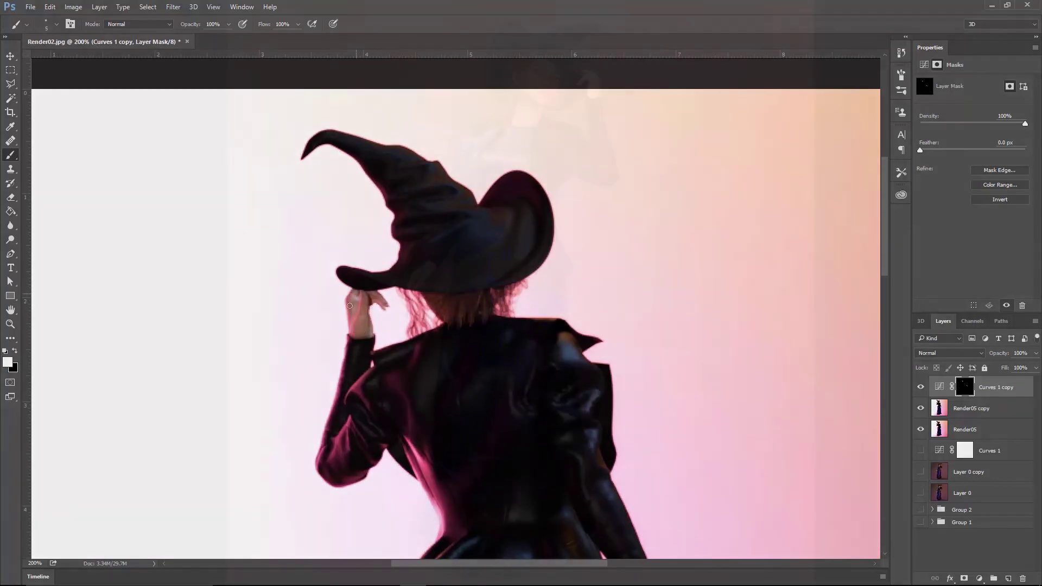